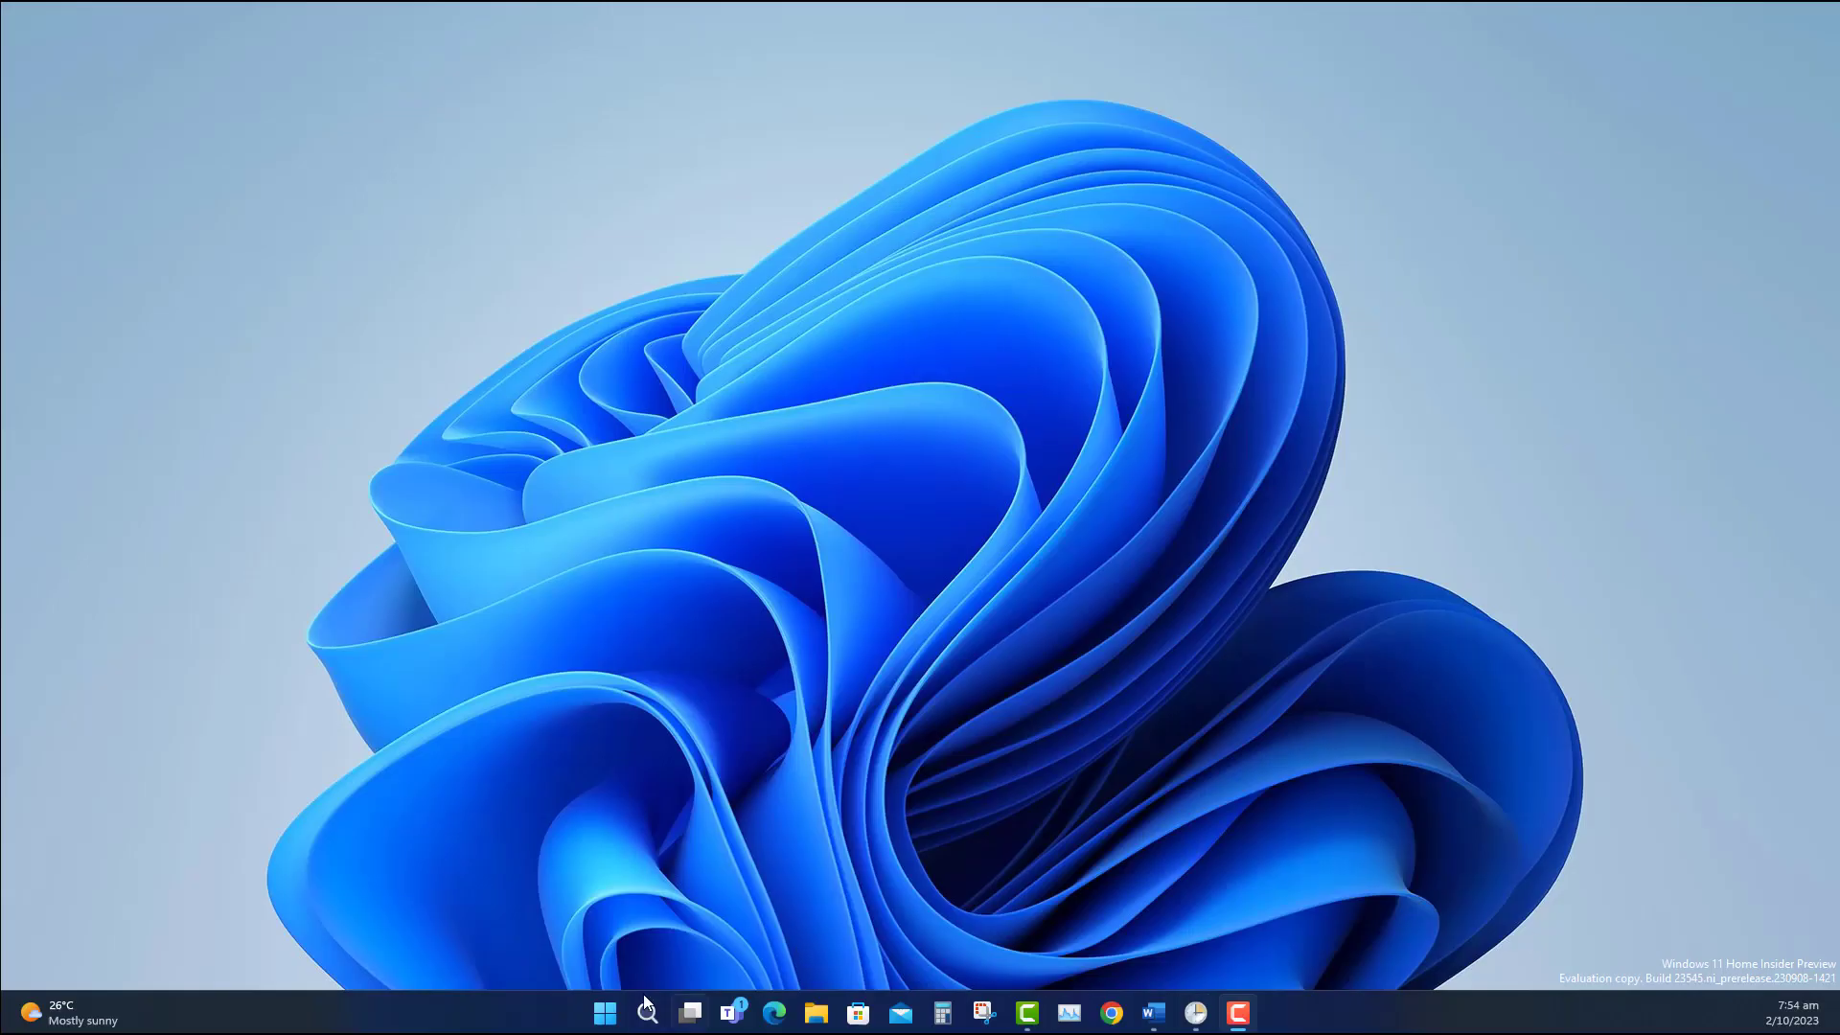
Search Windows for 'task' and launch Task Scheduler from the results.
{"action": "left_click", "coordinate": [647, 1015]}
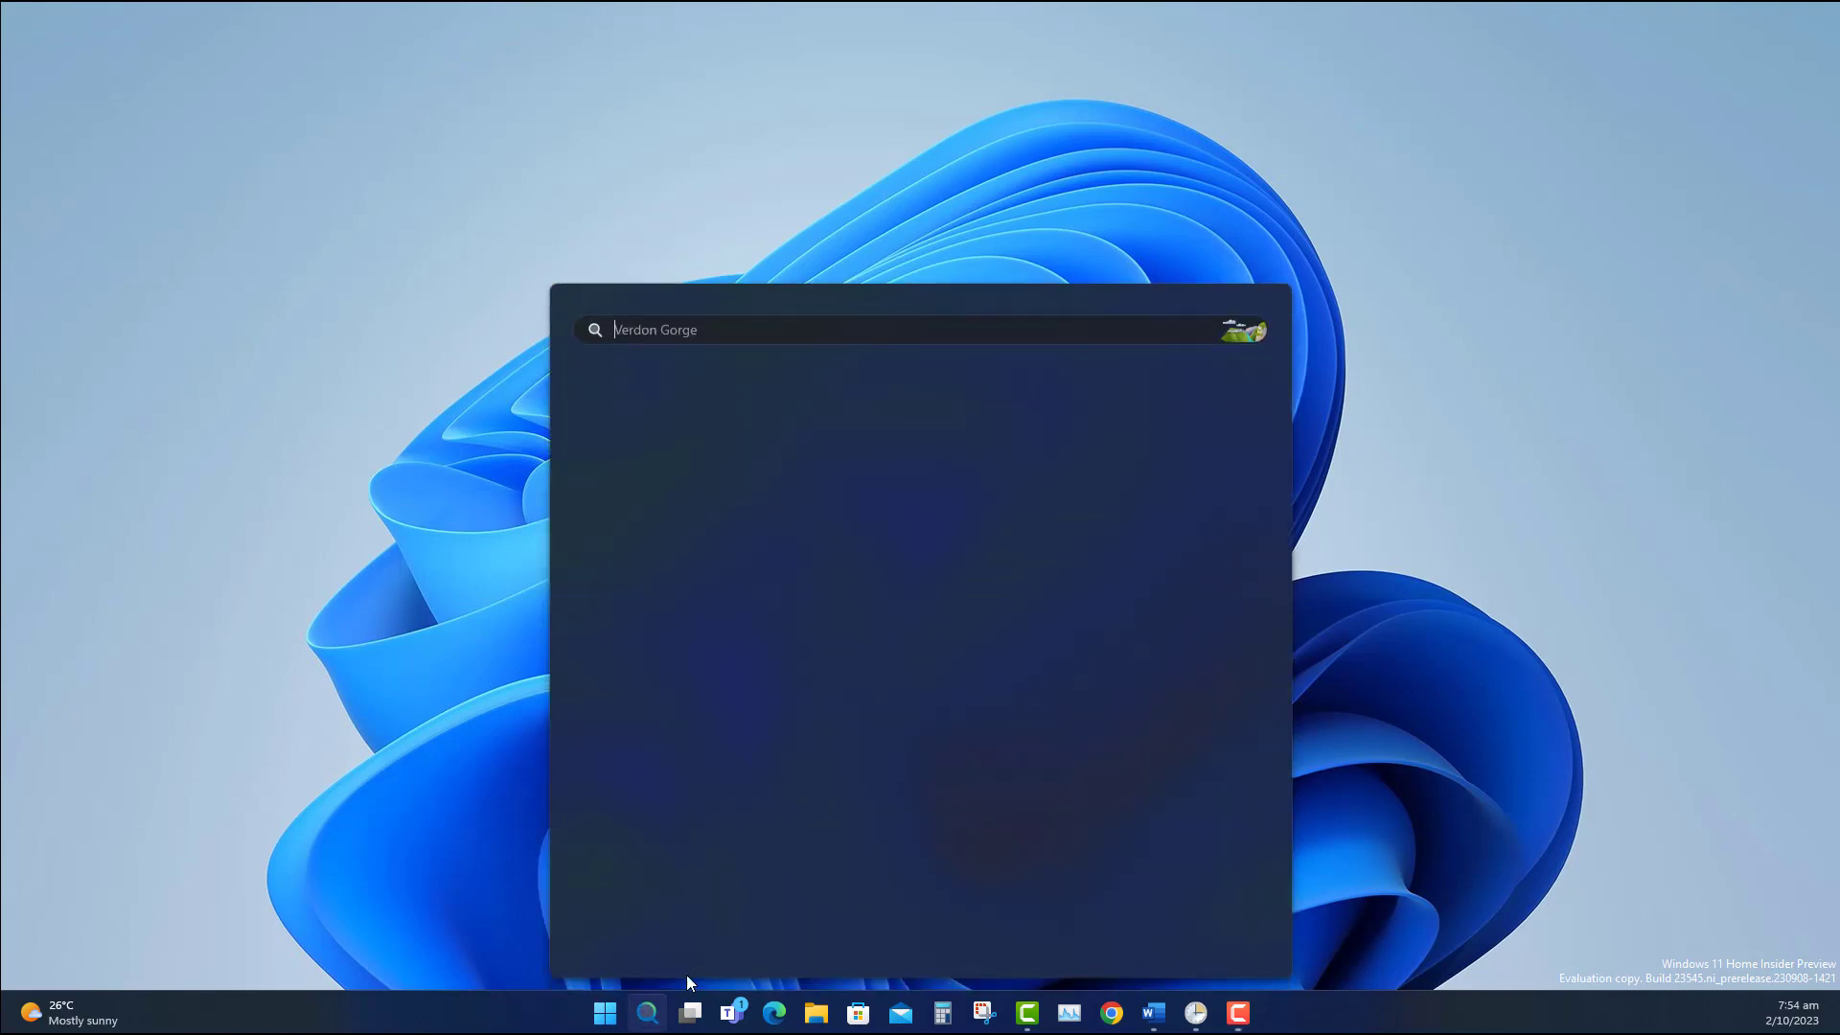
{"action": "type", "text": "task"}
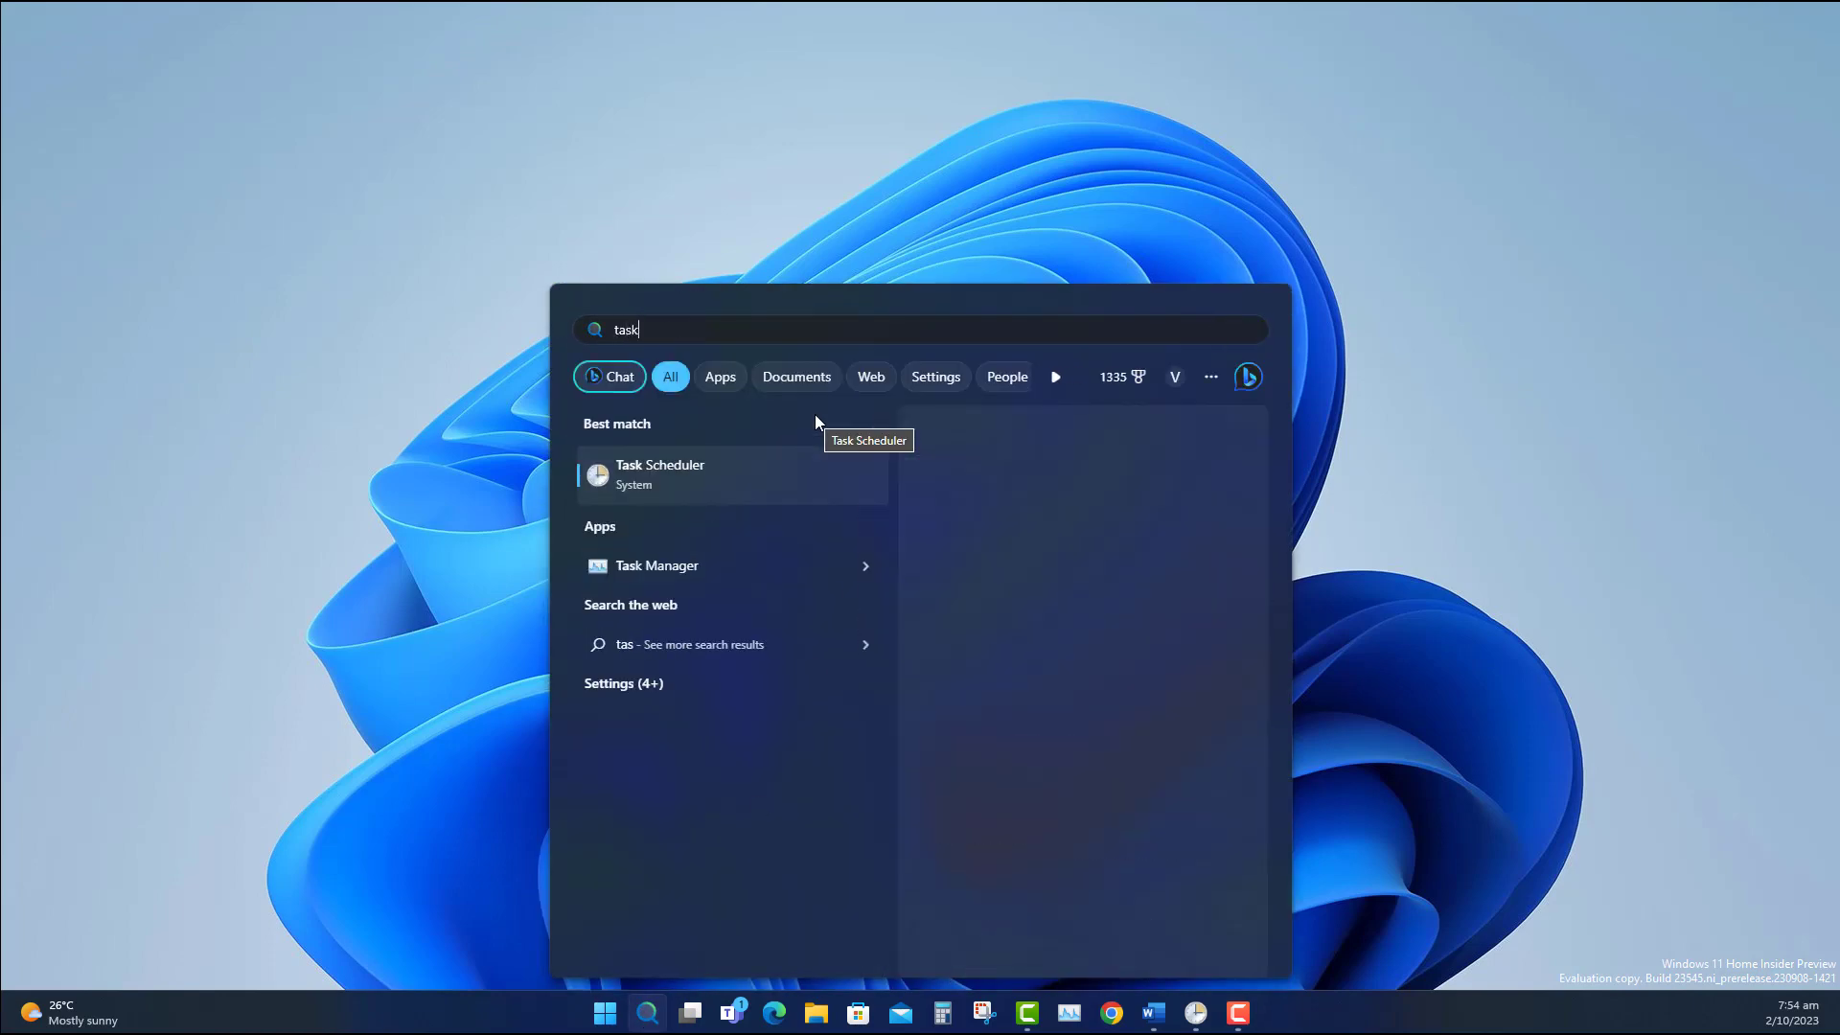
{"action": "left_click", "coordinate": [665, 472]}
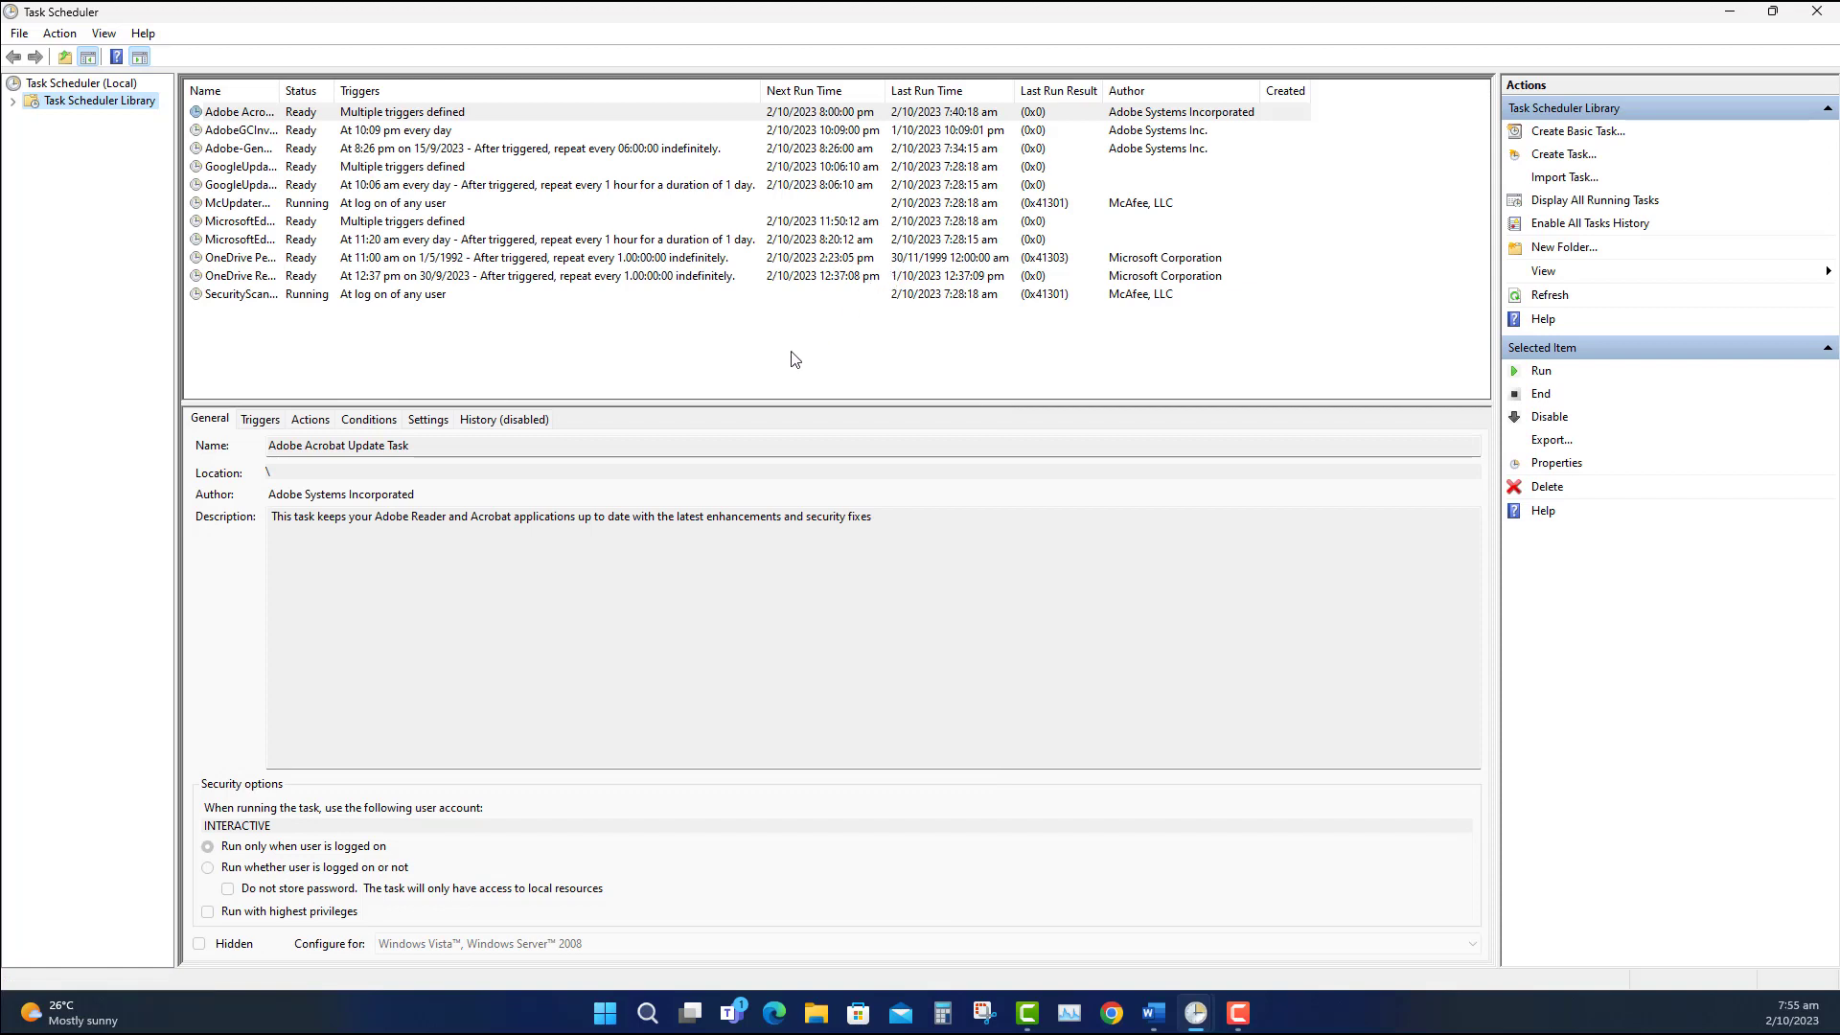
Start a new task named 'Message 1' with description 'None', showing its trigger list.
{"action": "left_click_drag", "start_coordinate": [742, 401], "coordinate": [747, 494]}
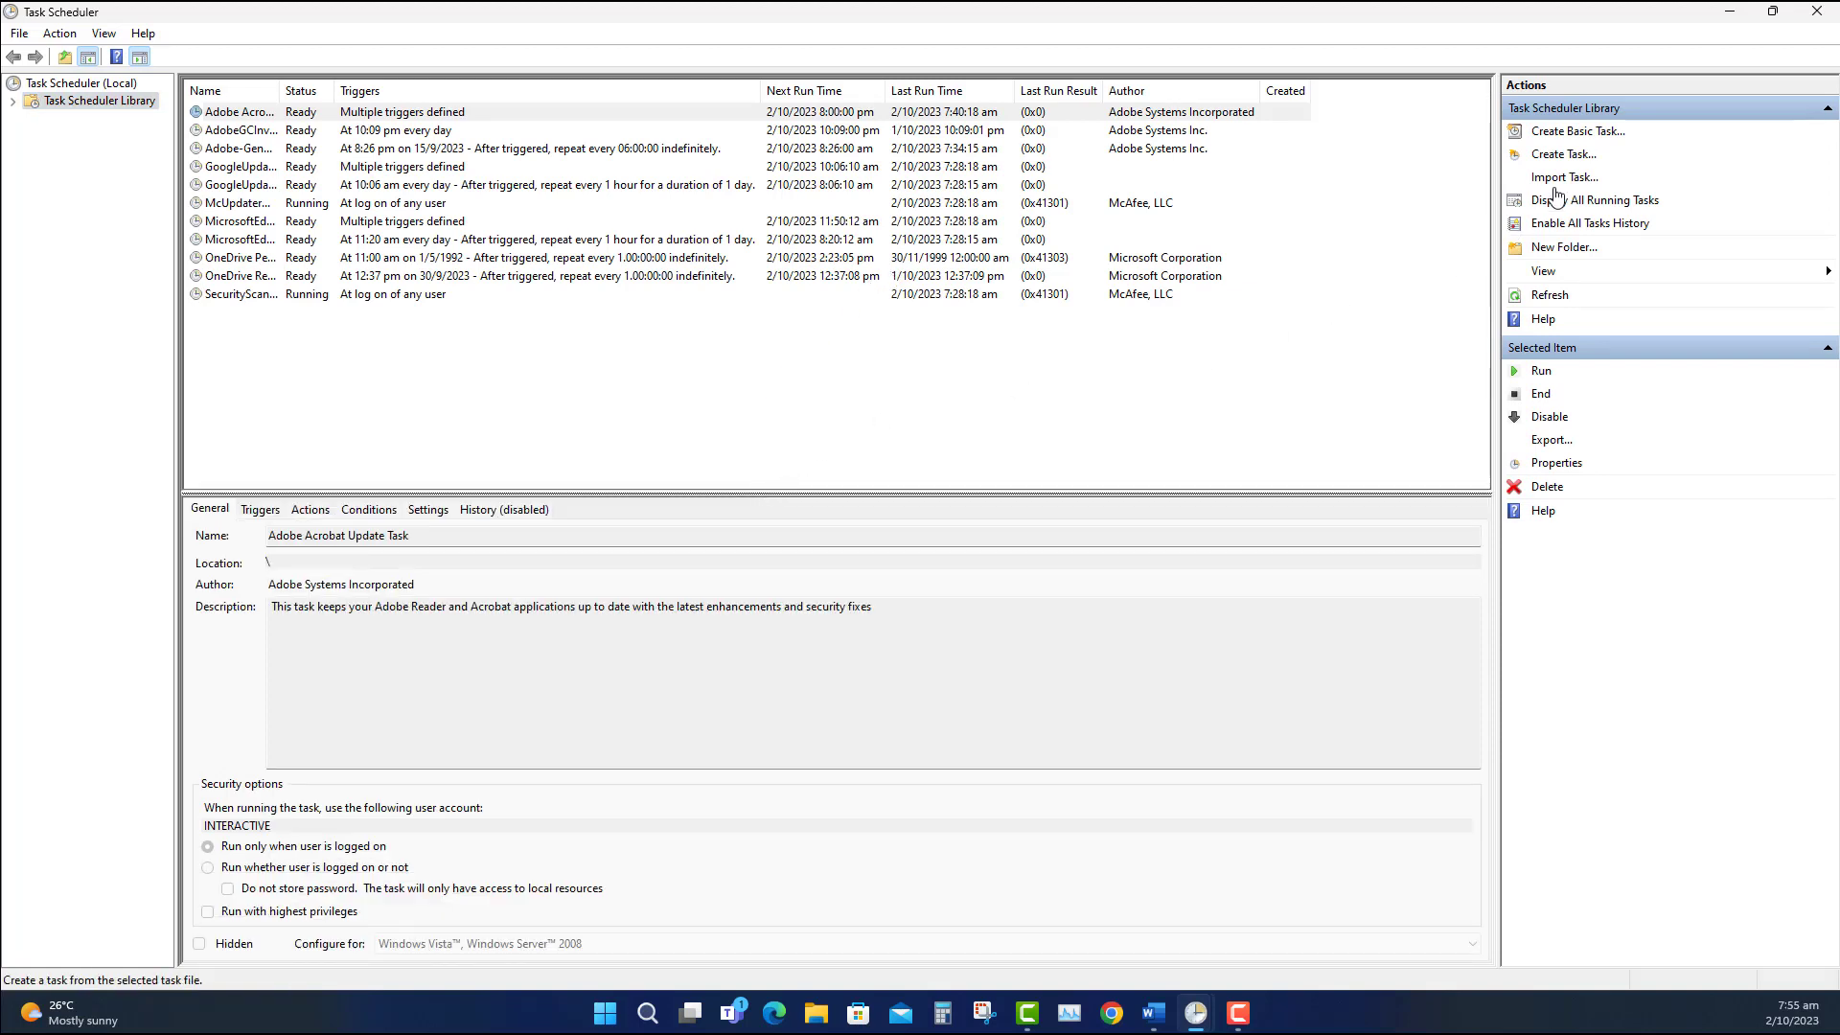
{"action": "left_click", "coordinate": [1562, 153]}
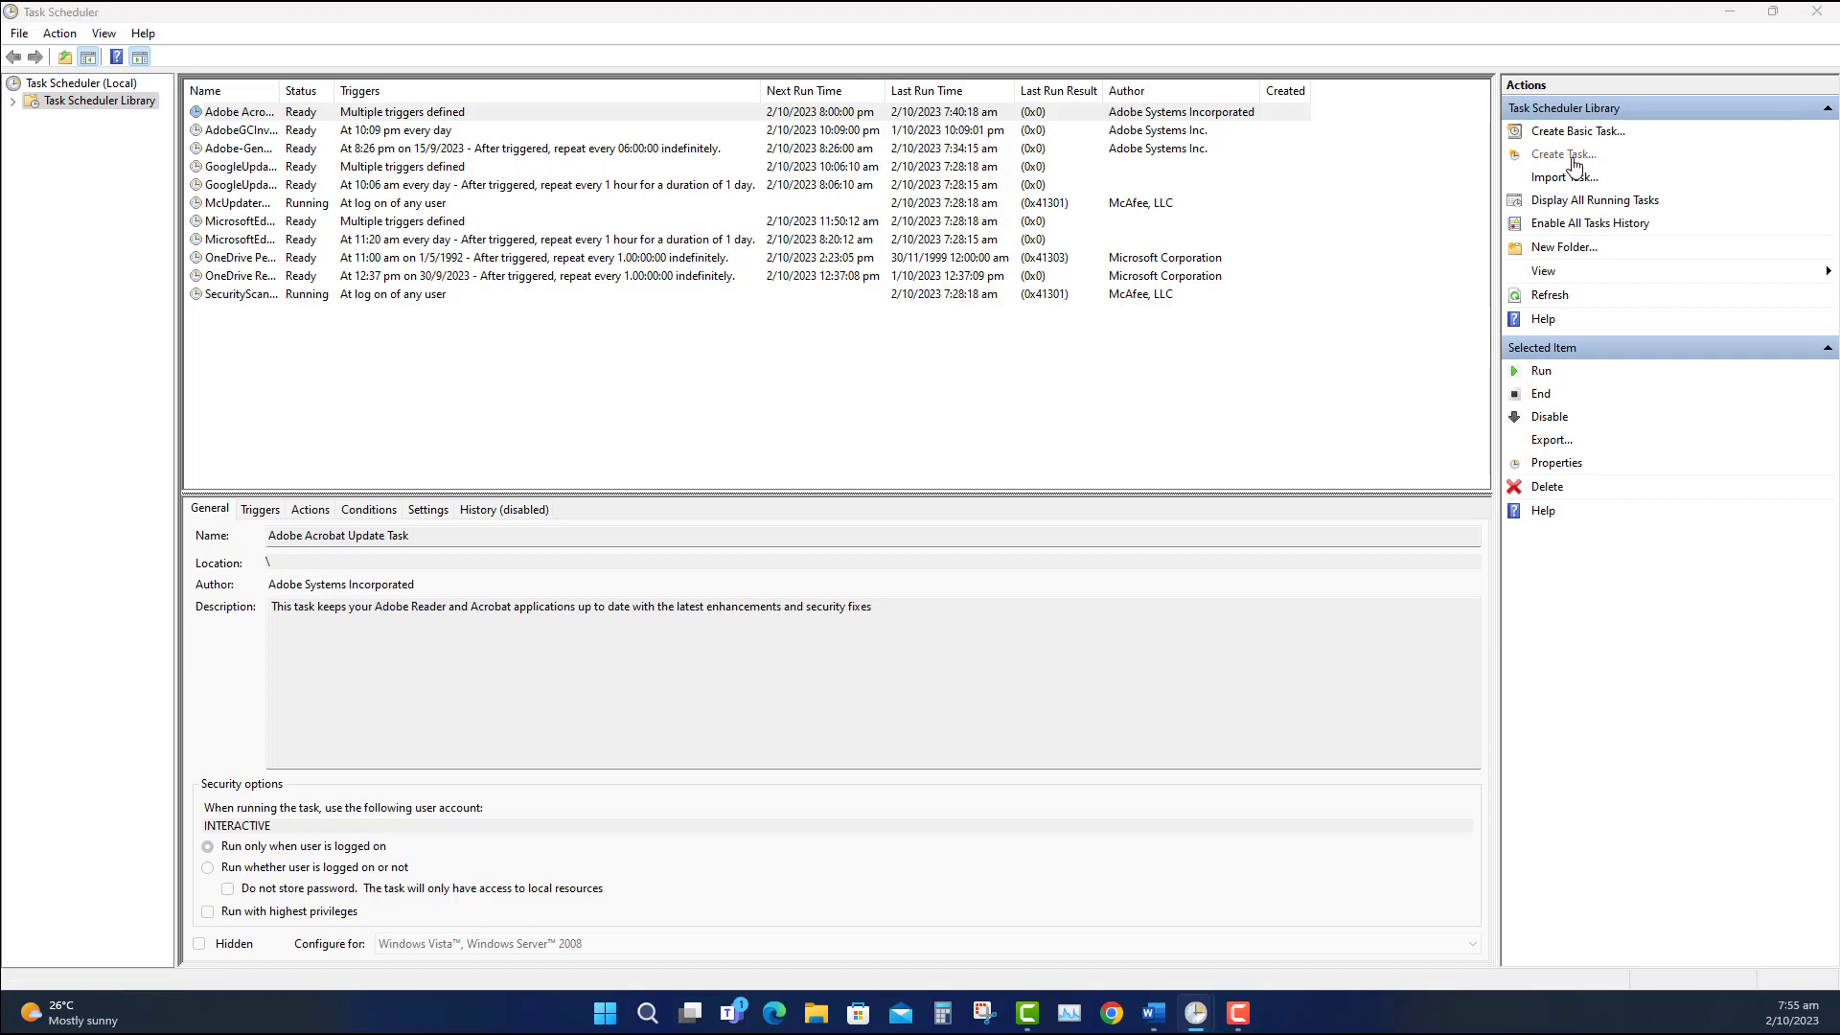
{"action": "type", "text": "Message 1"}
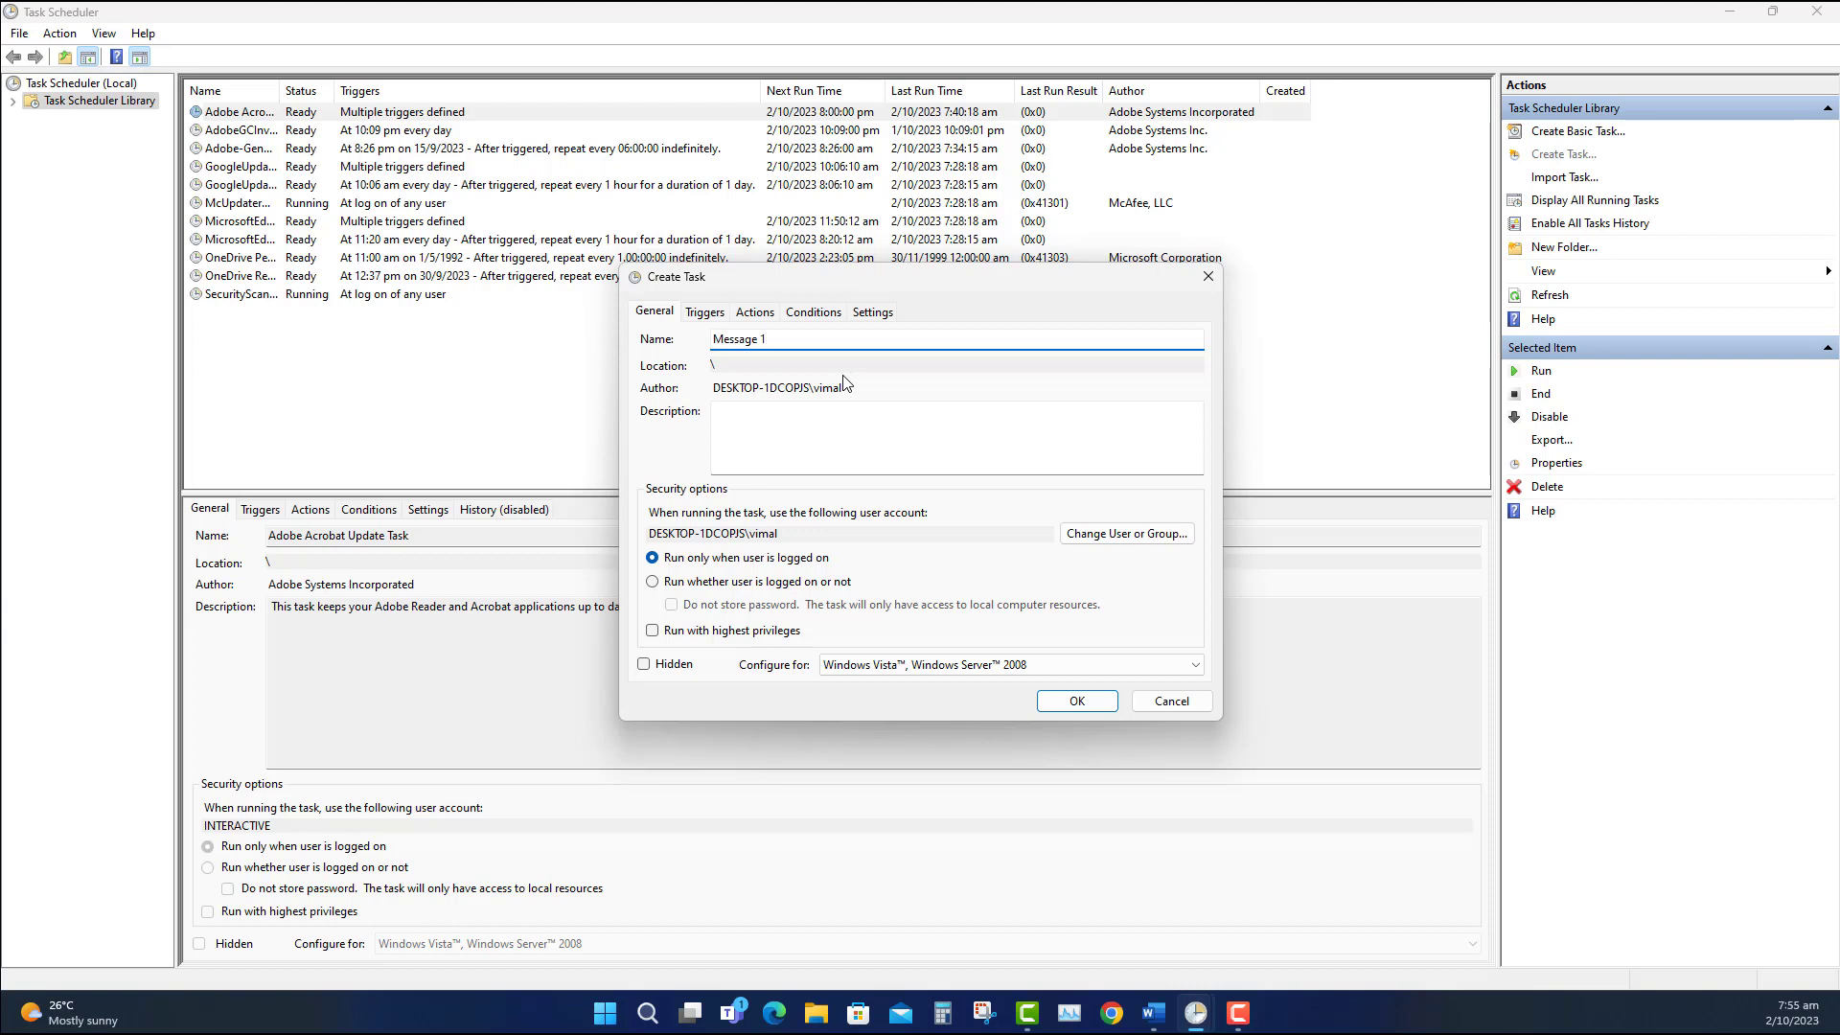
{"action": "left_click", "coordinate": [810, 415]}
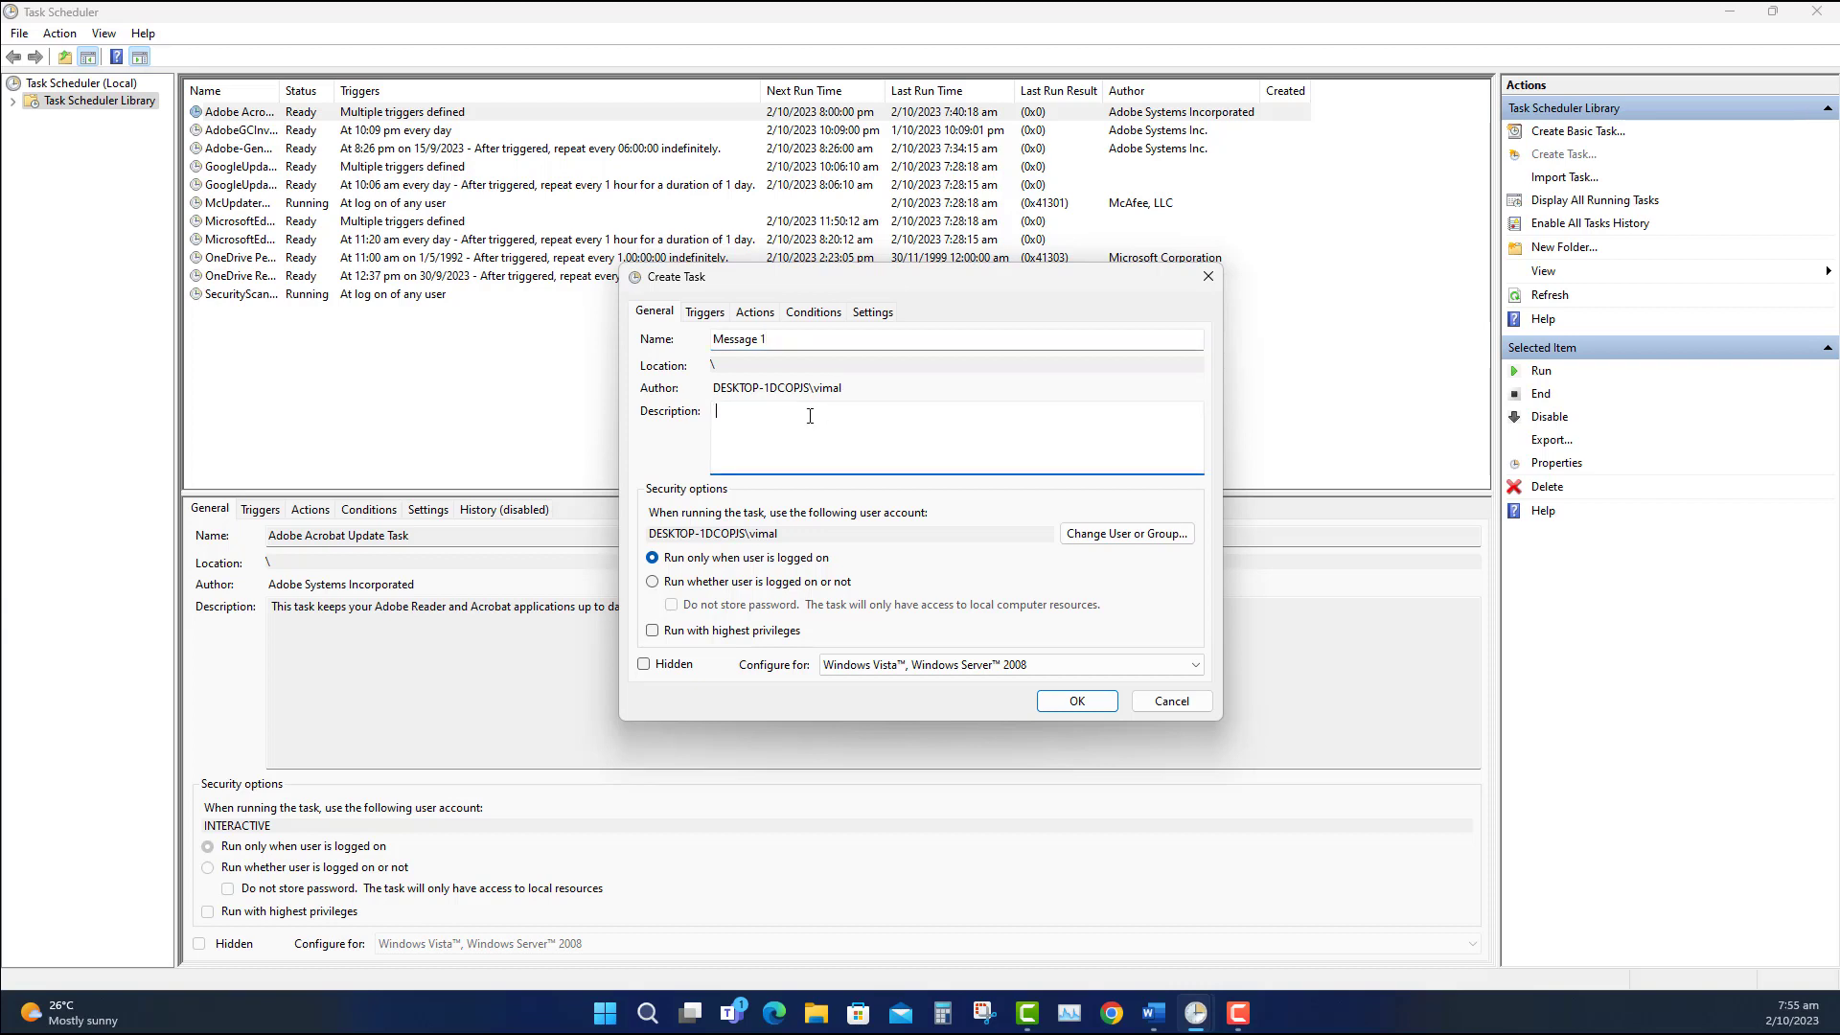
{"action": "type", "text": "None"}
{"action": "left_click", "coordinate": [705, 313]}
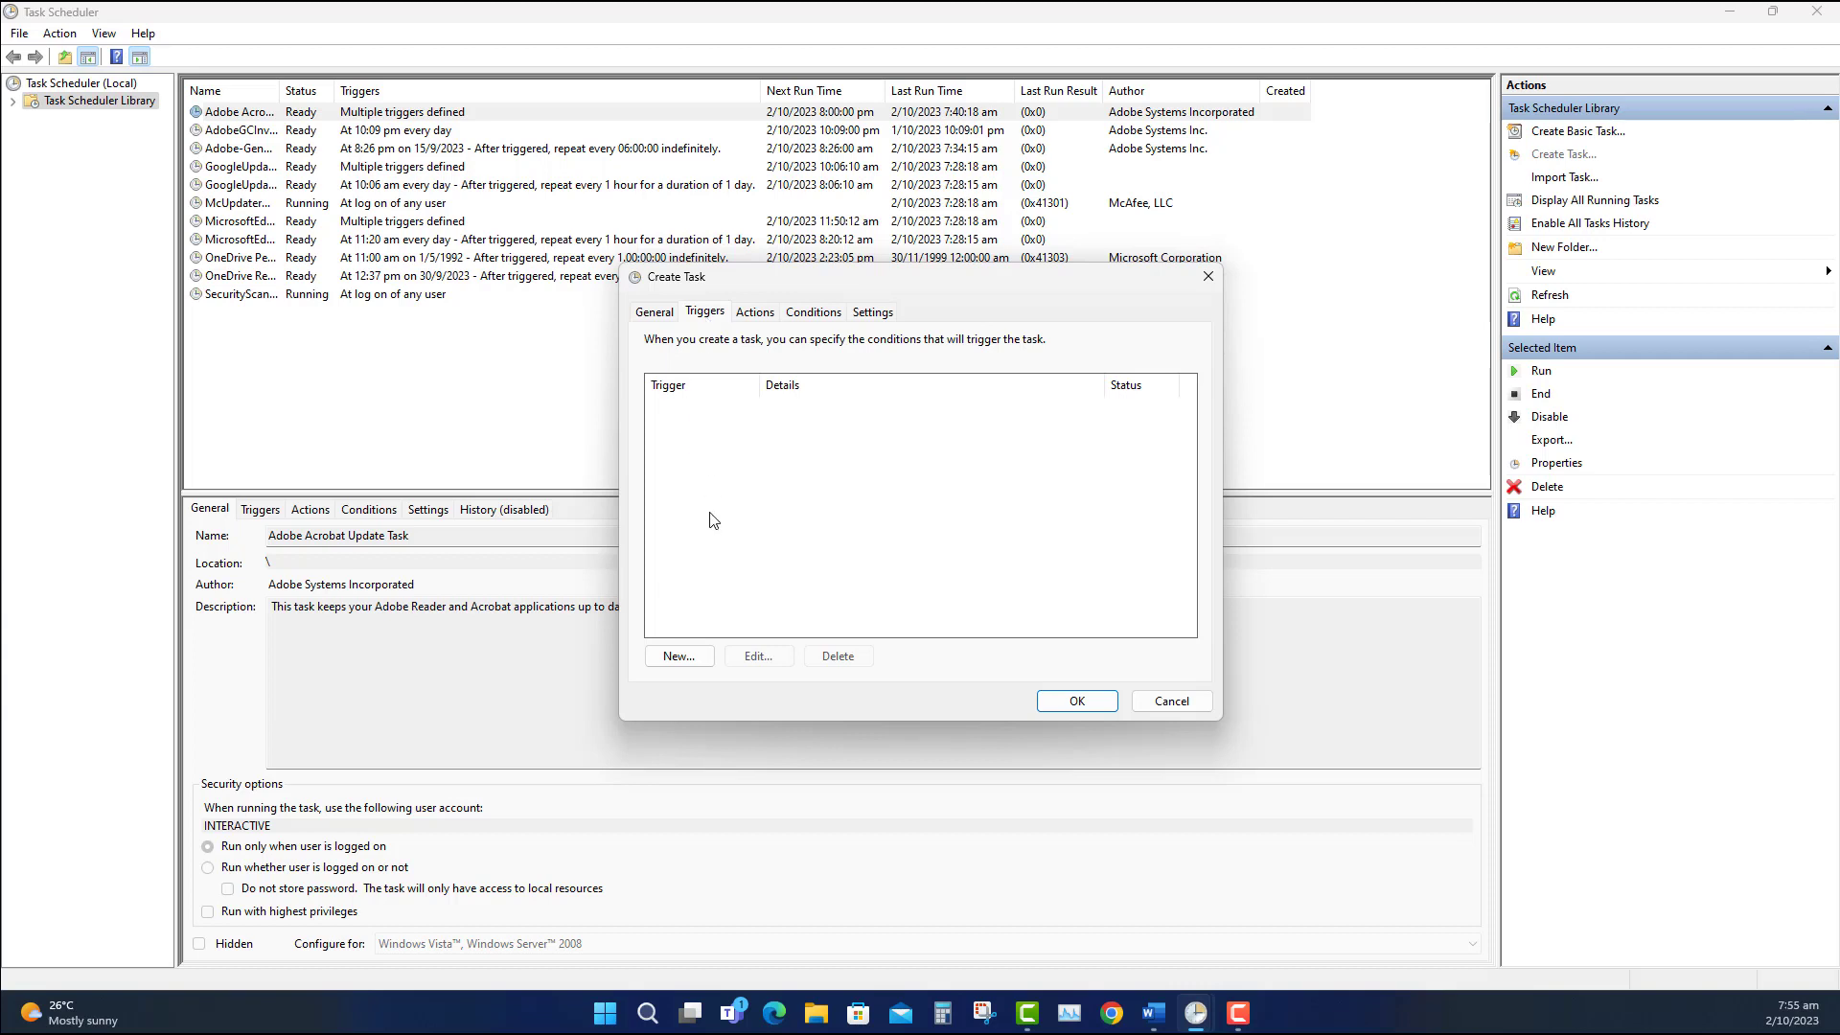
Add an 'On a schedule' trigger that runs the task daily at 1:53 pm.
{"action": "left_click", "coordinate": [679, 655]}
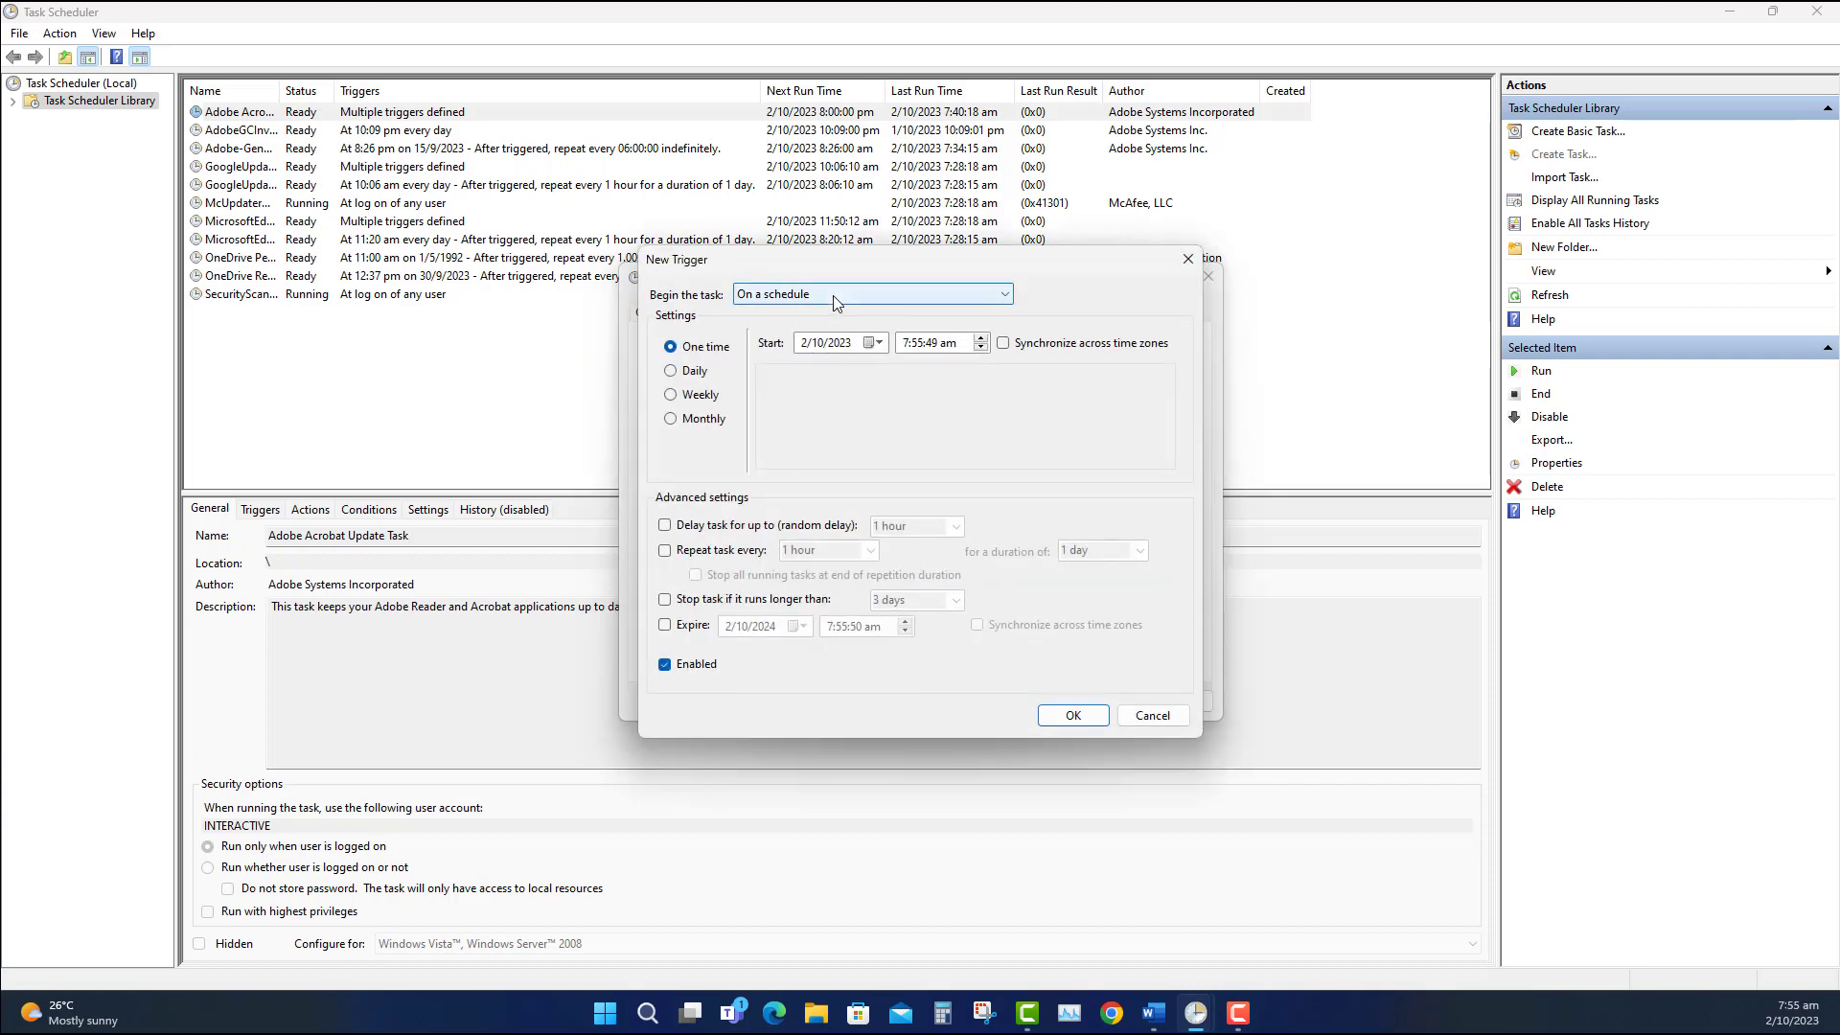
{"action": "left_click", "coordinate": [833, 295]}
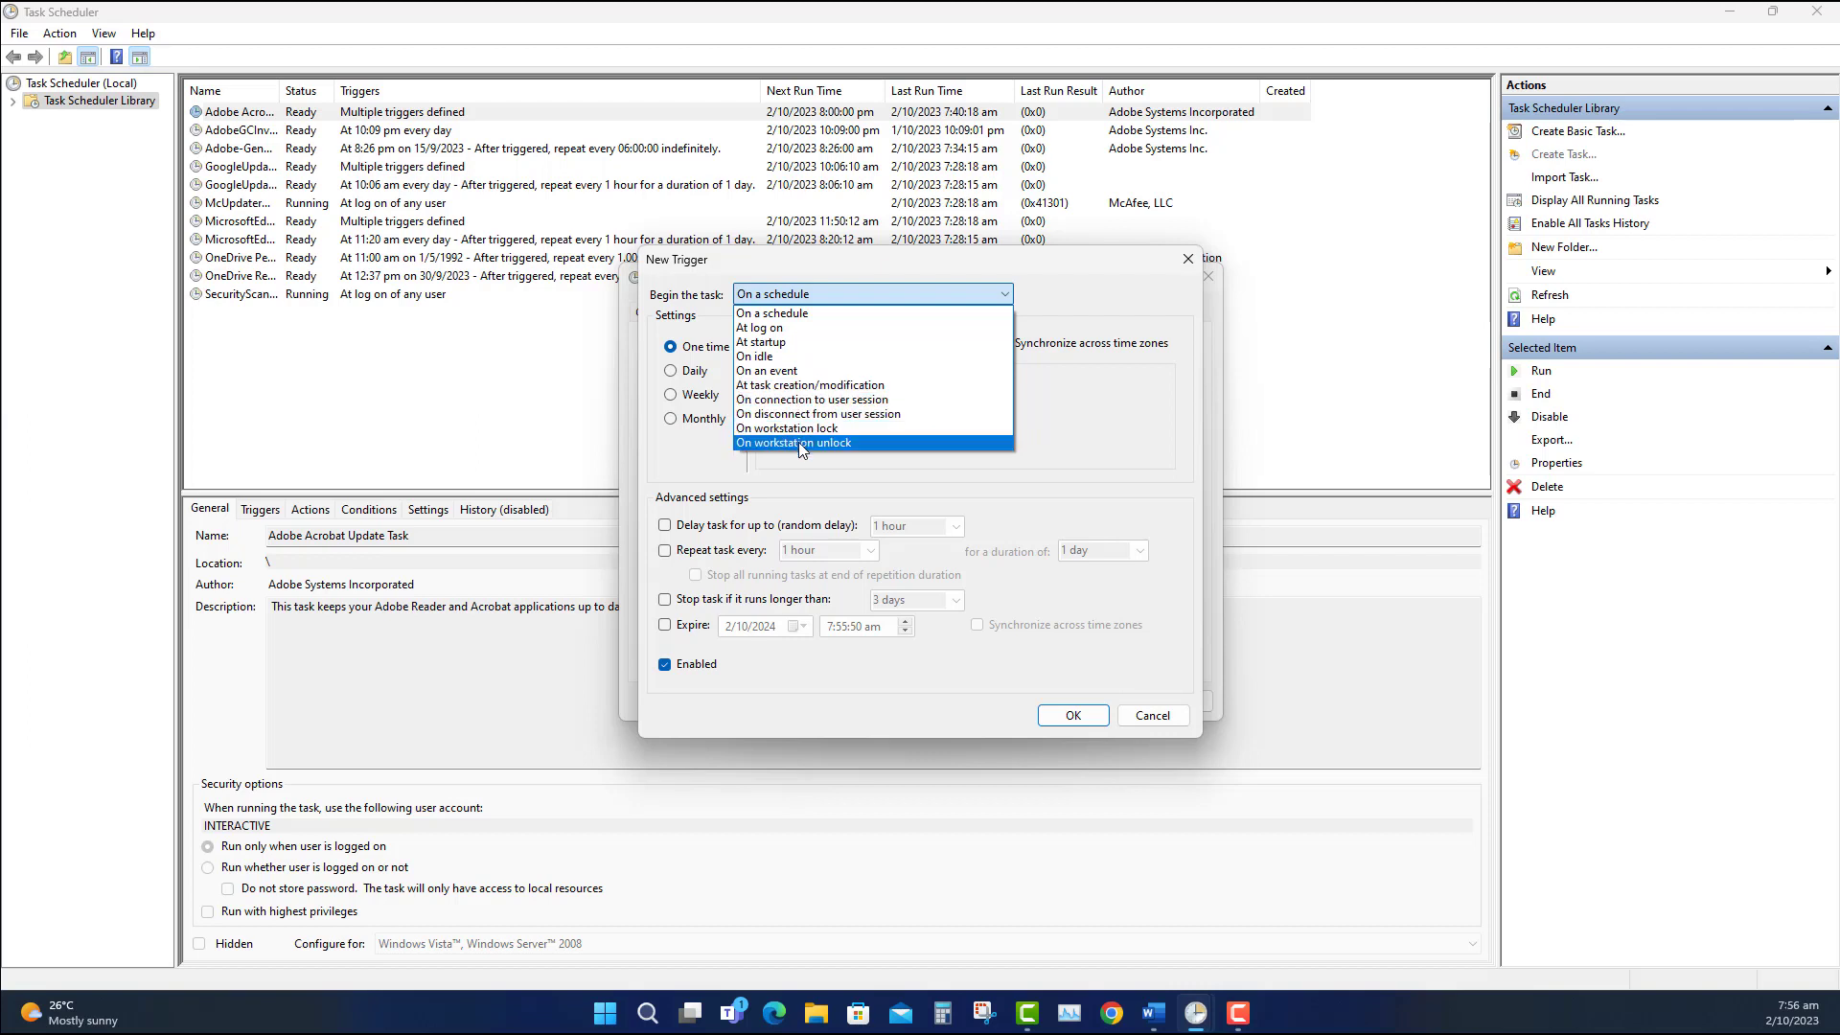
{"action": "left_click", "coordinate": [800, 314]}
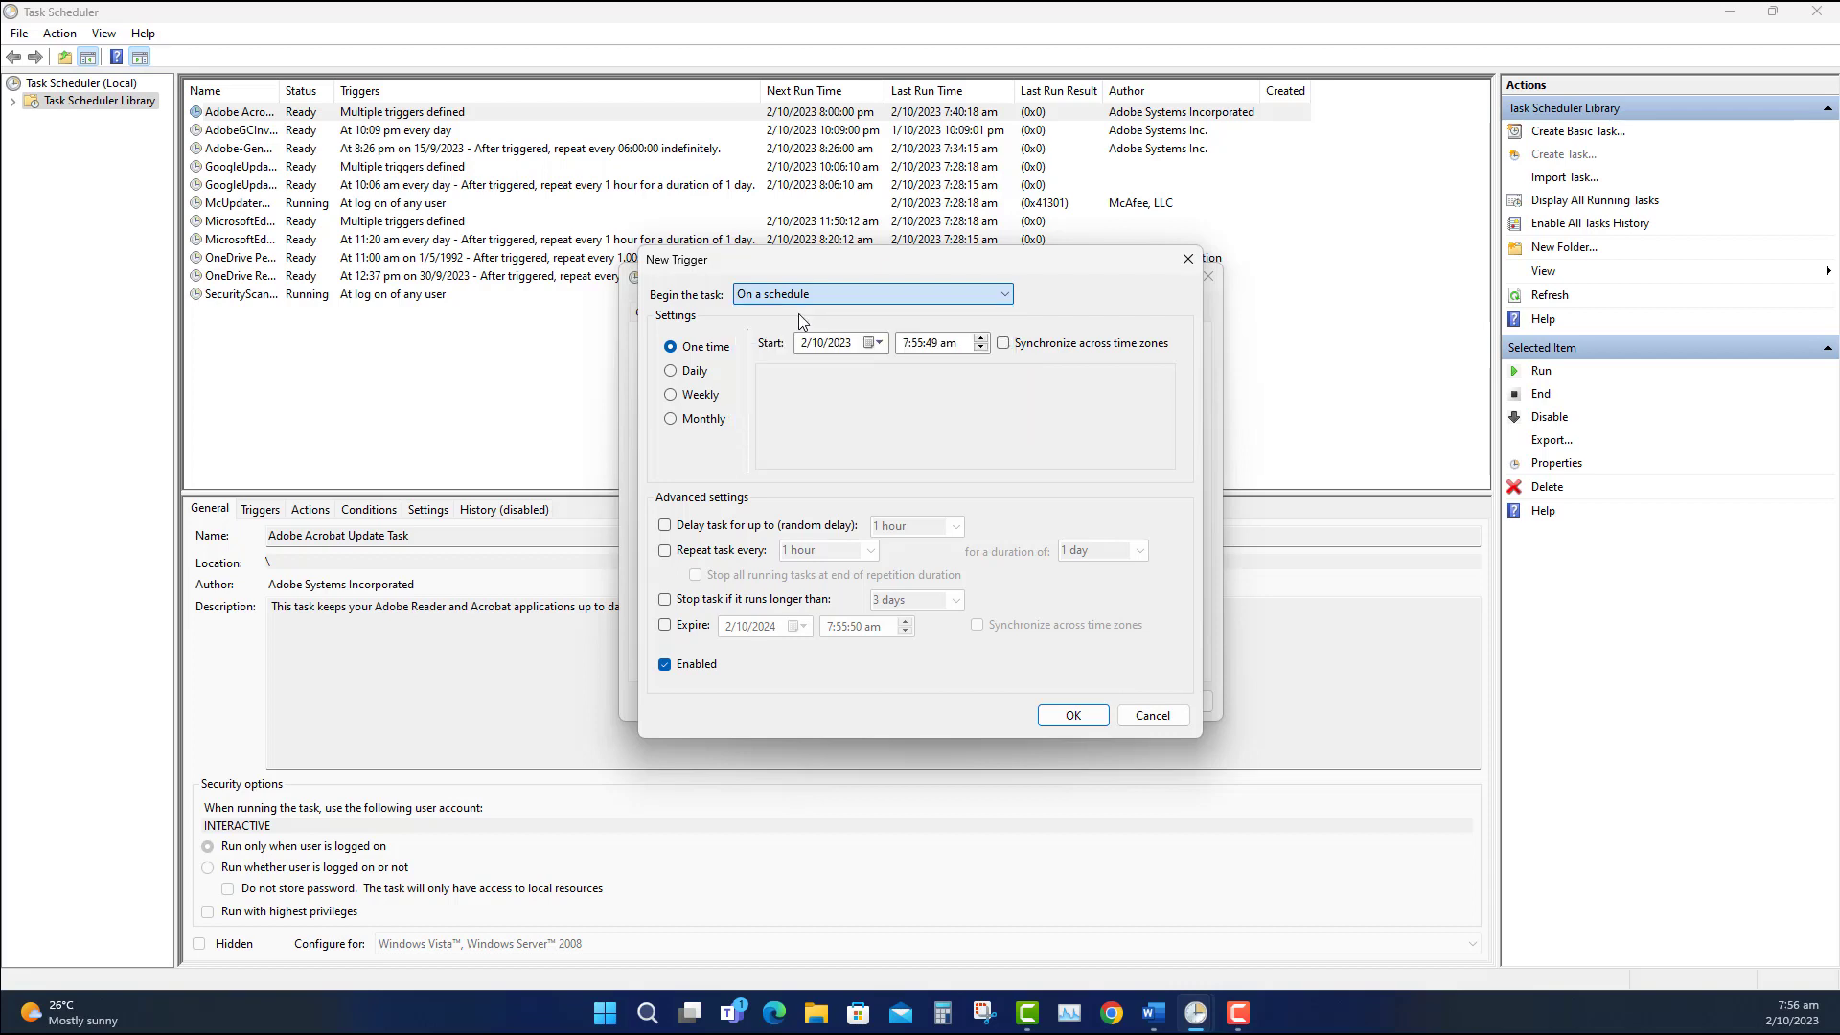
{"action": "left_click", "coordinate": [678, 376]}
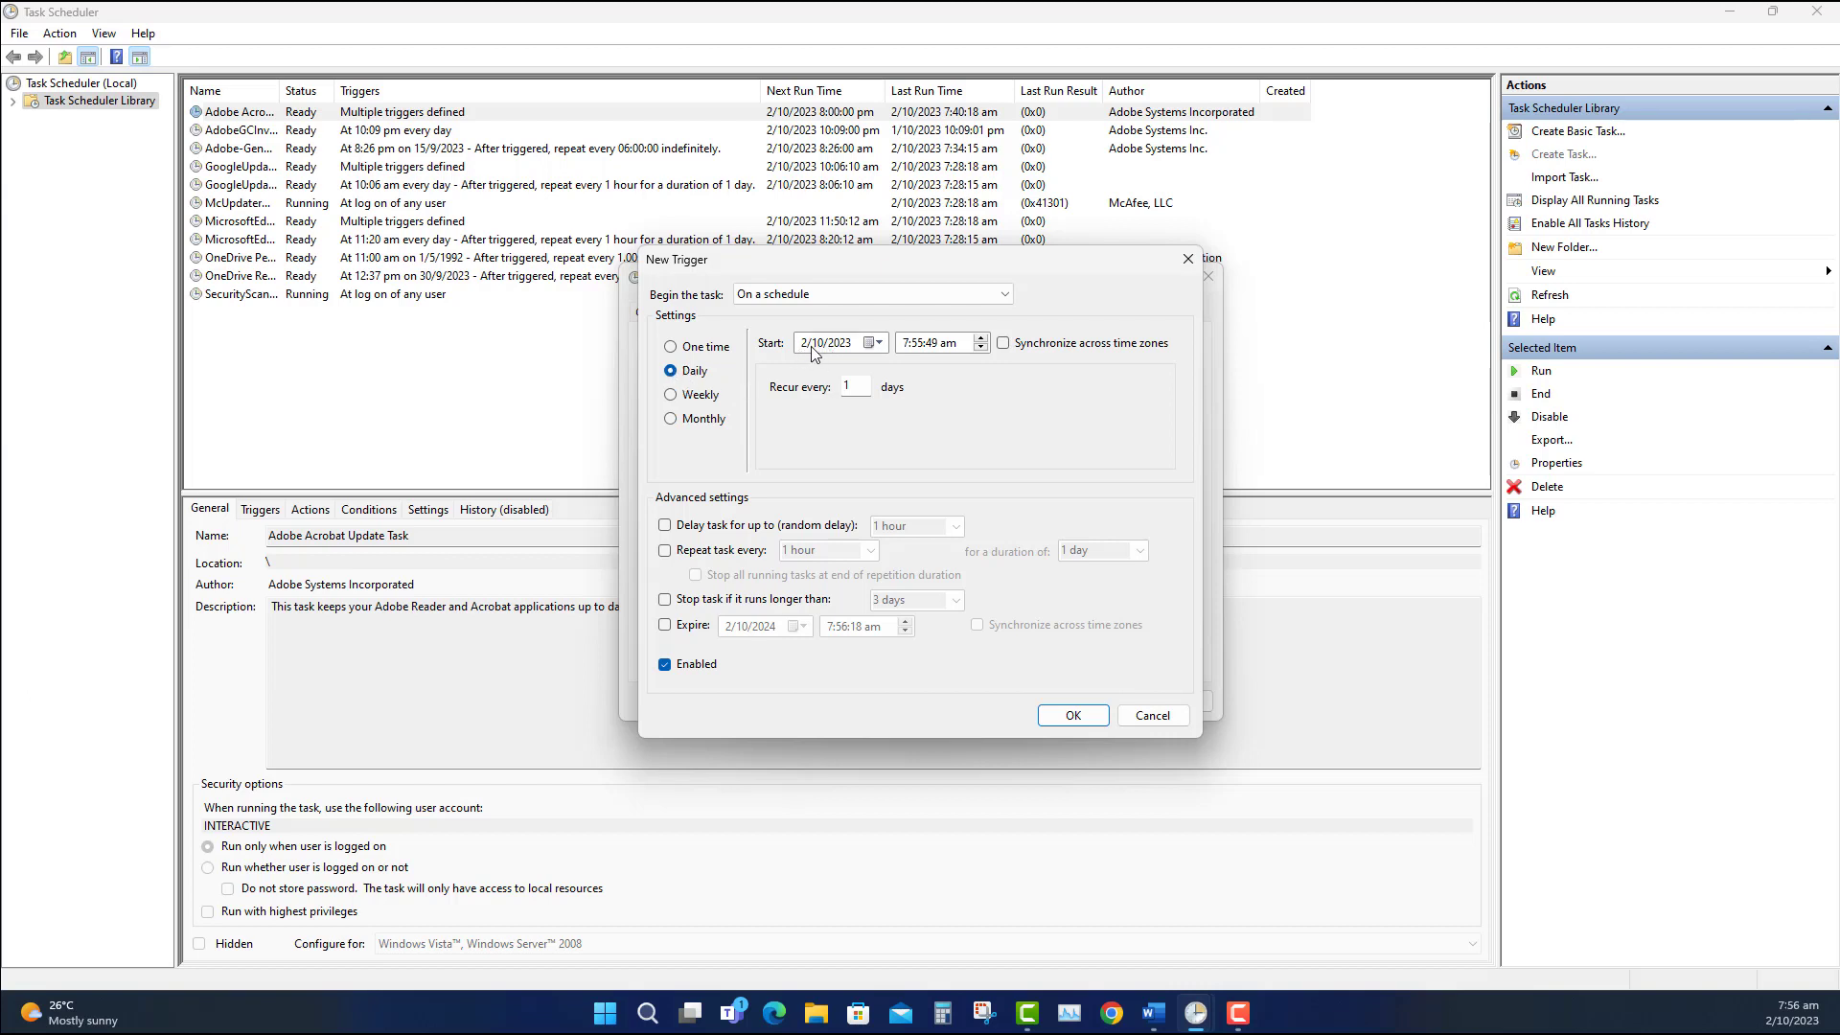
{"action": "left_click", "coordinate": [906, 344]}
{"action": "left_click", "coordinate": [983, 348]}
{"action": "left_click", "coordinate": [919, 346]}
{"action": "left_click", "coordinate": [1081, 721]}
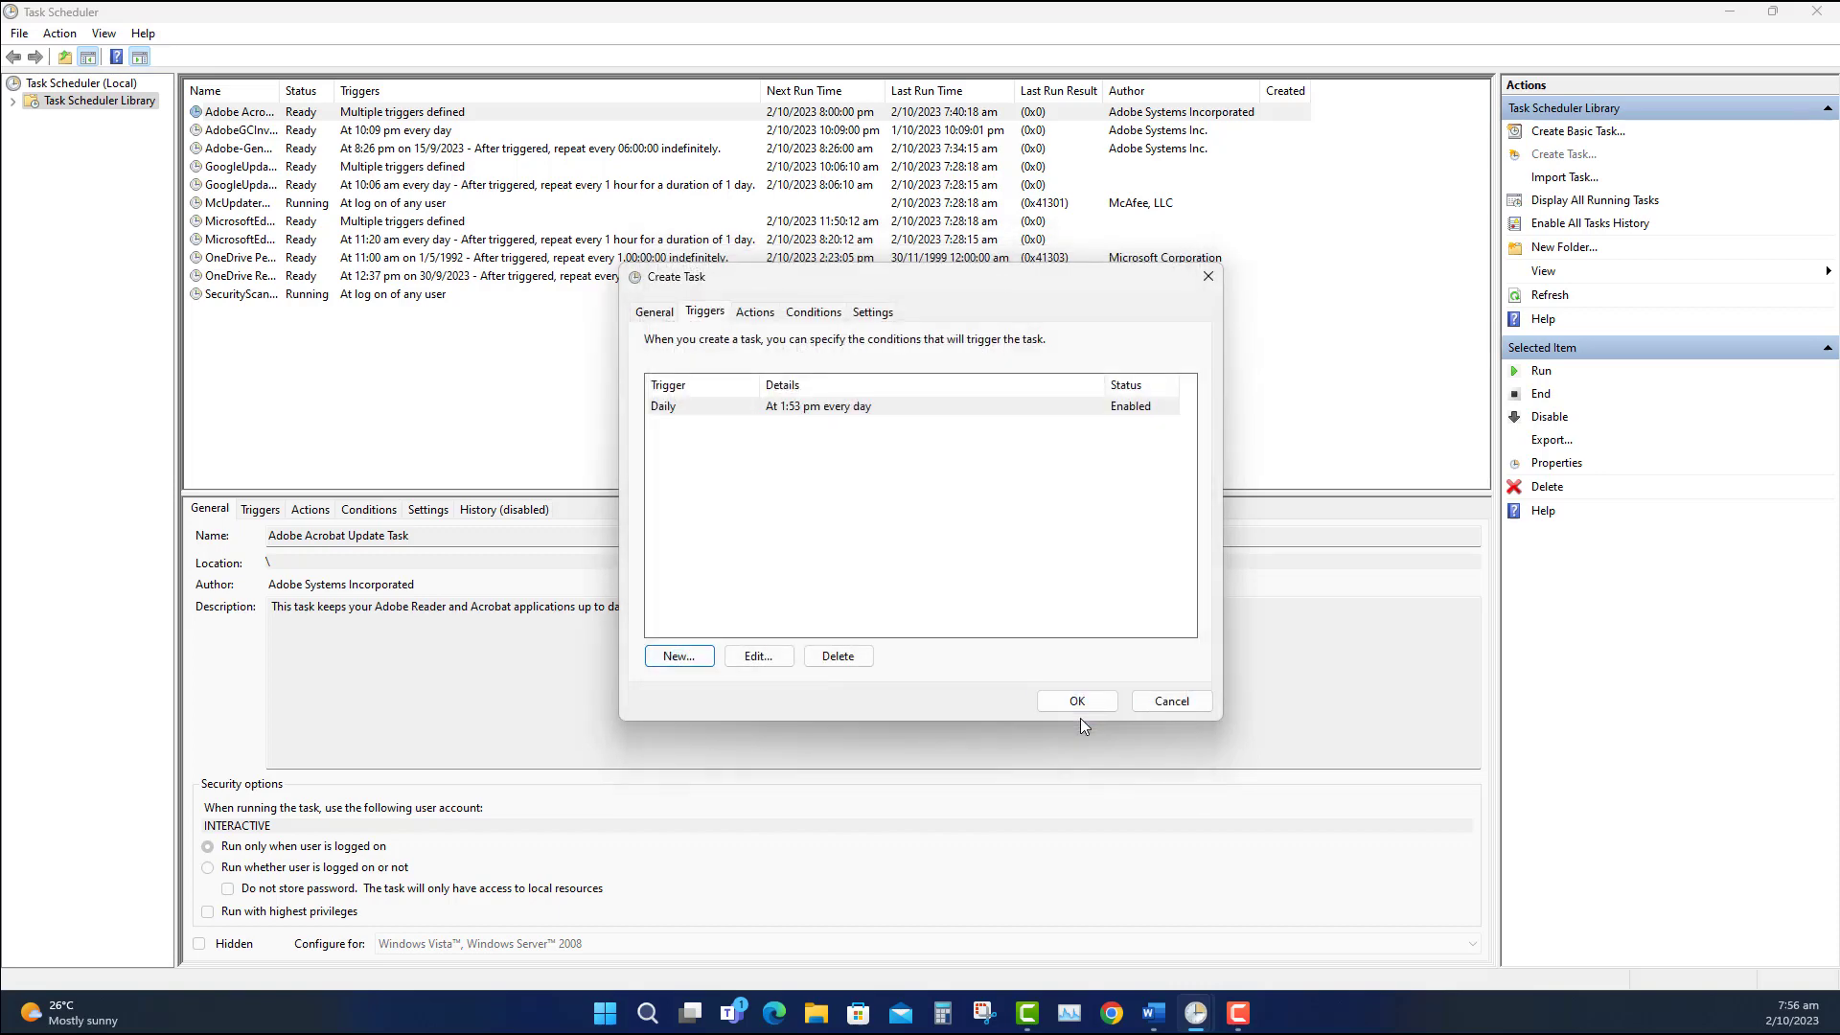
Add an action running program 'msg' with arguments '* Gteup and walk'.
{"action": "left_click", "coordinate": [754, 311]}
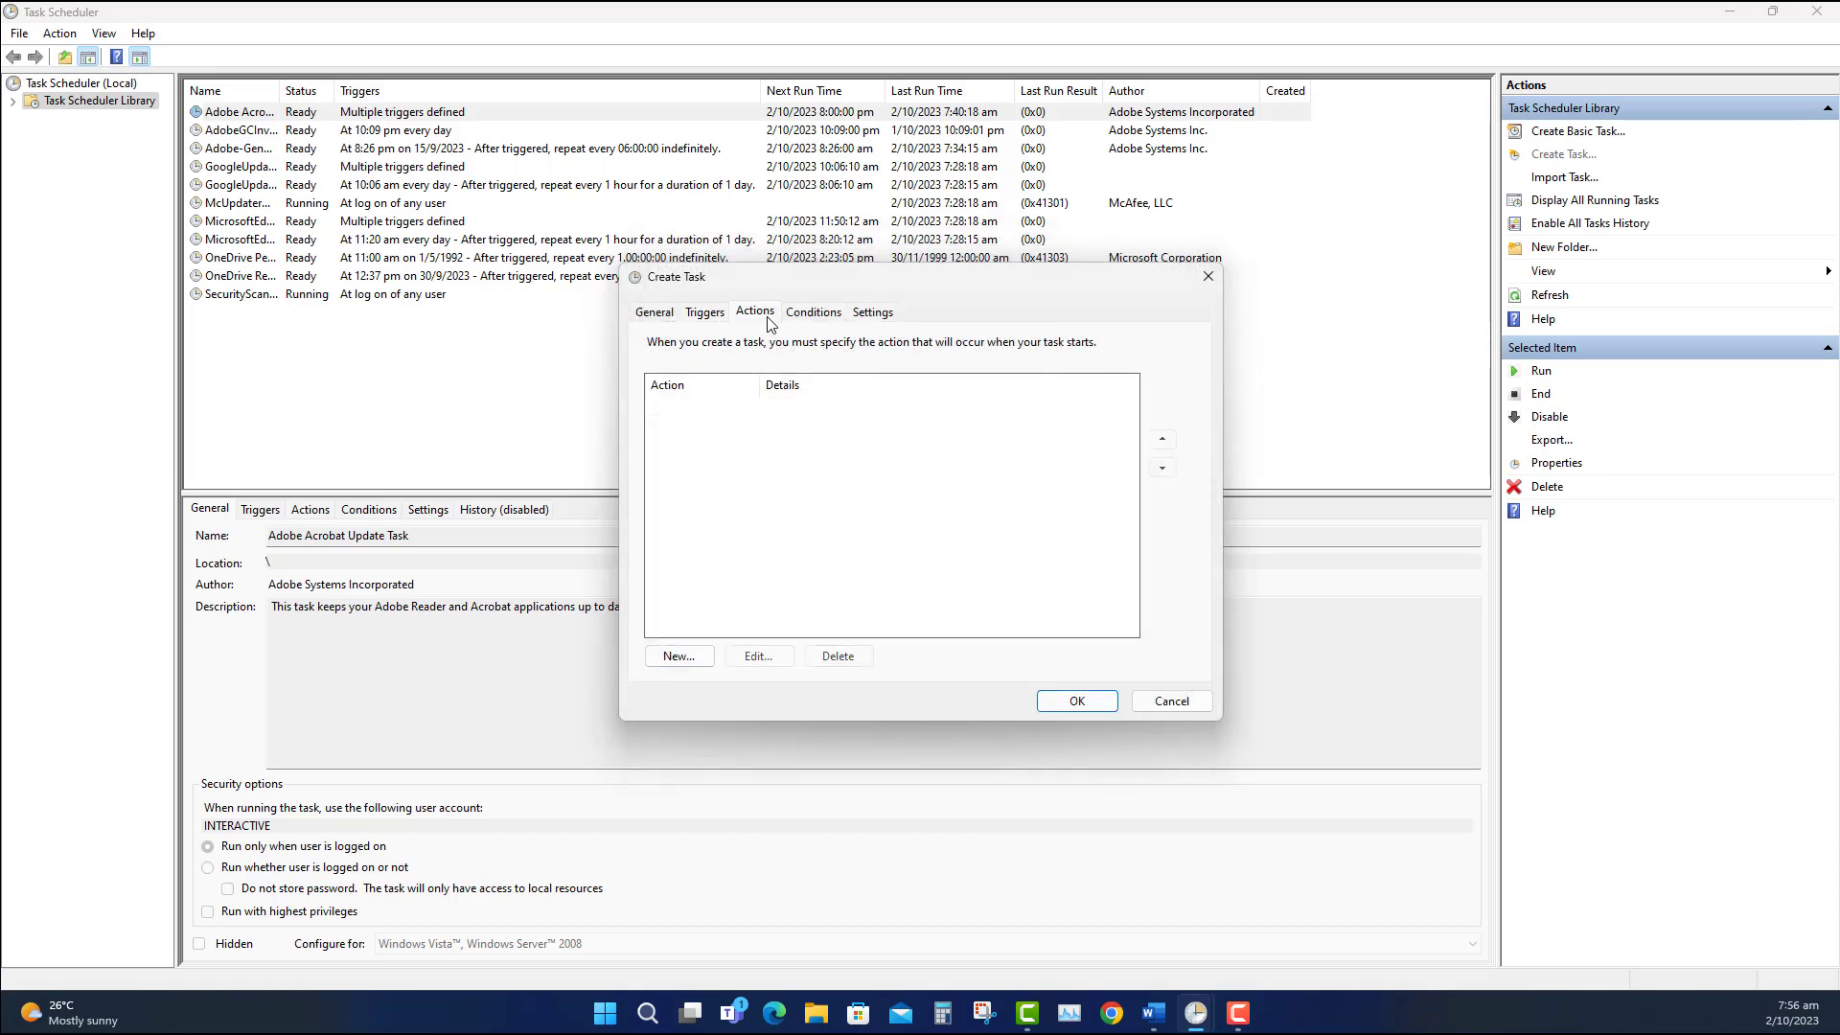
{"action": "left_click", "coordinate": [679, 655]}
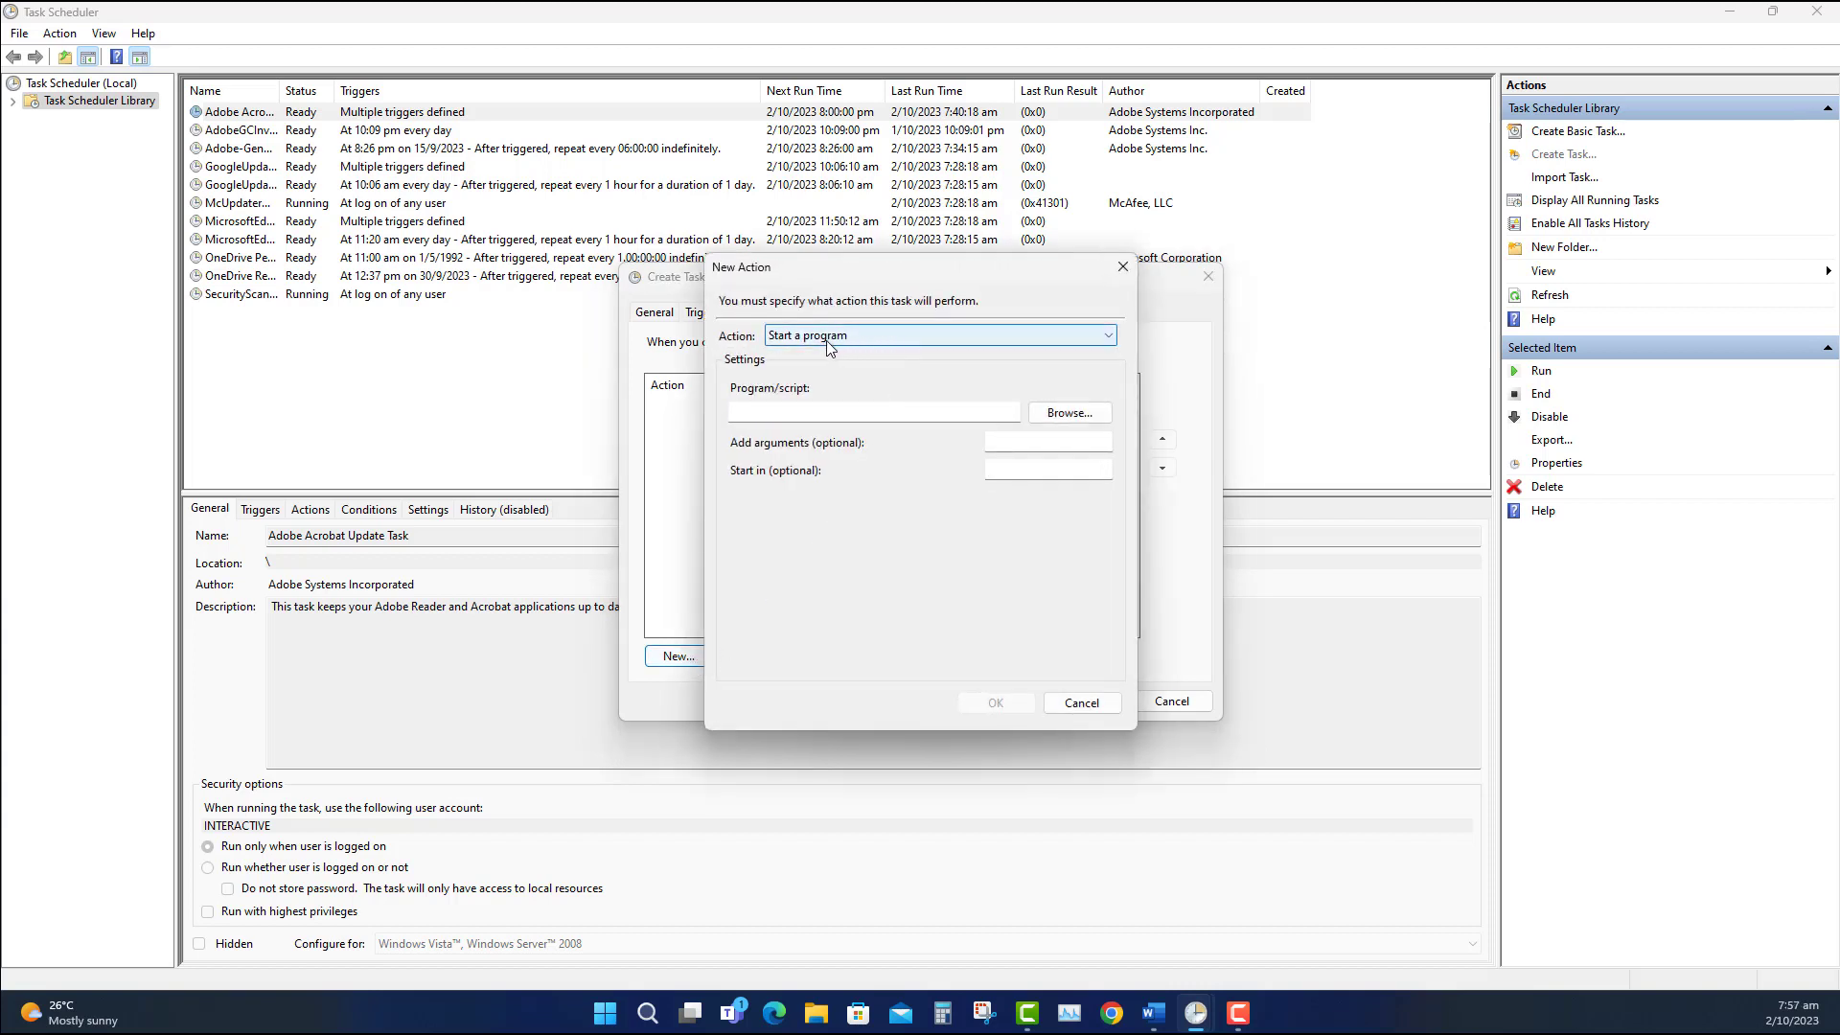
{"action": "left_click", "coordinate": [788, 412]}
{"action": "type", "text": "msg"}
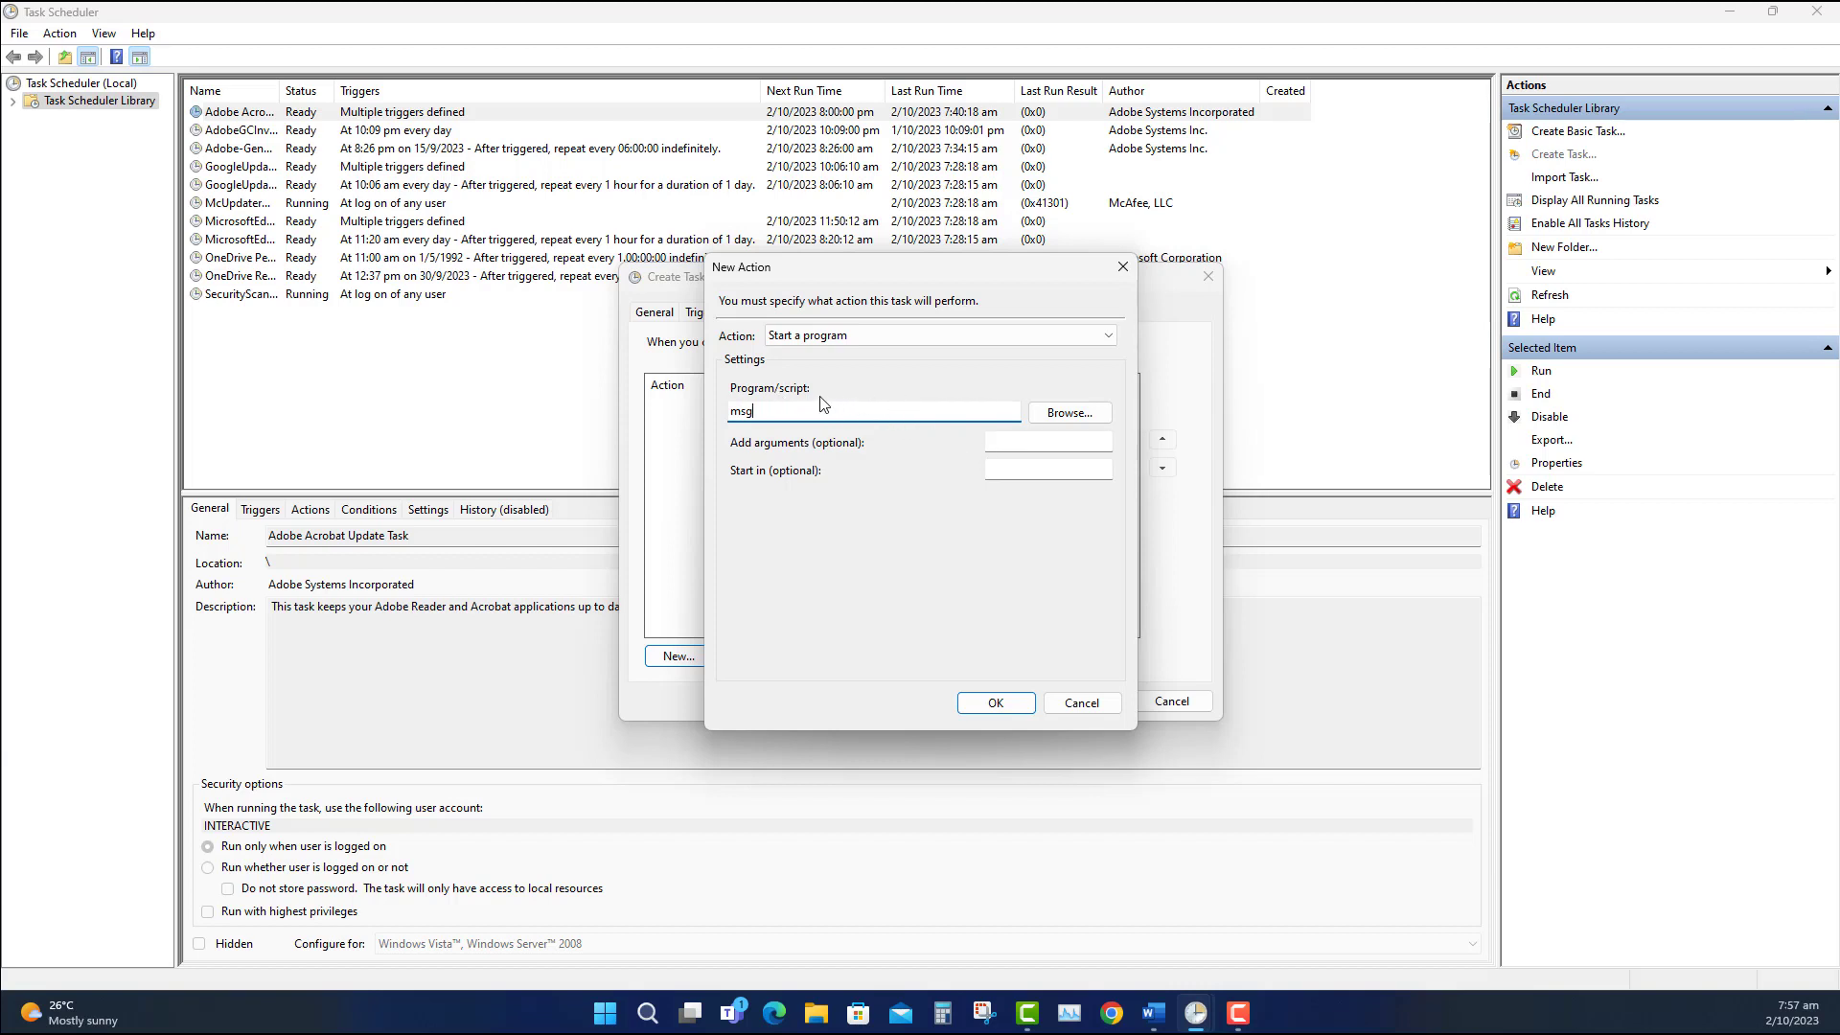
{"action": "left_click", "coordinate": [1024, 450]}
{"action": "type", "text": "*"}
{"action": "type", "text": "Gte"}
{"action": "type", "text": "up and walk"}
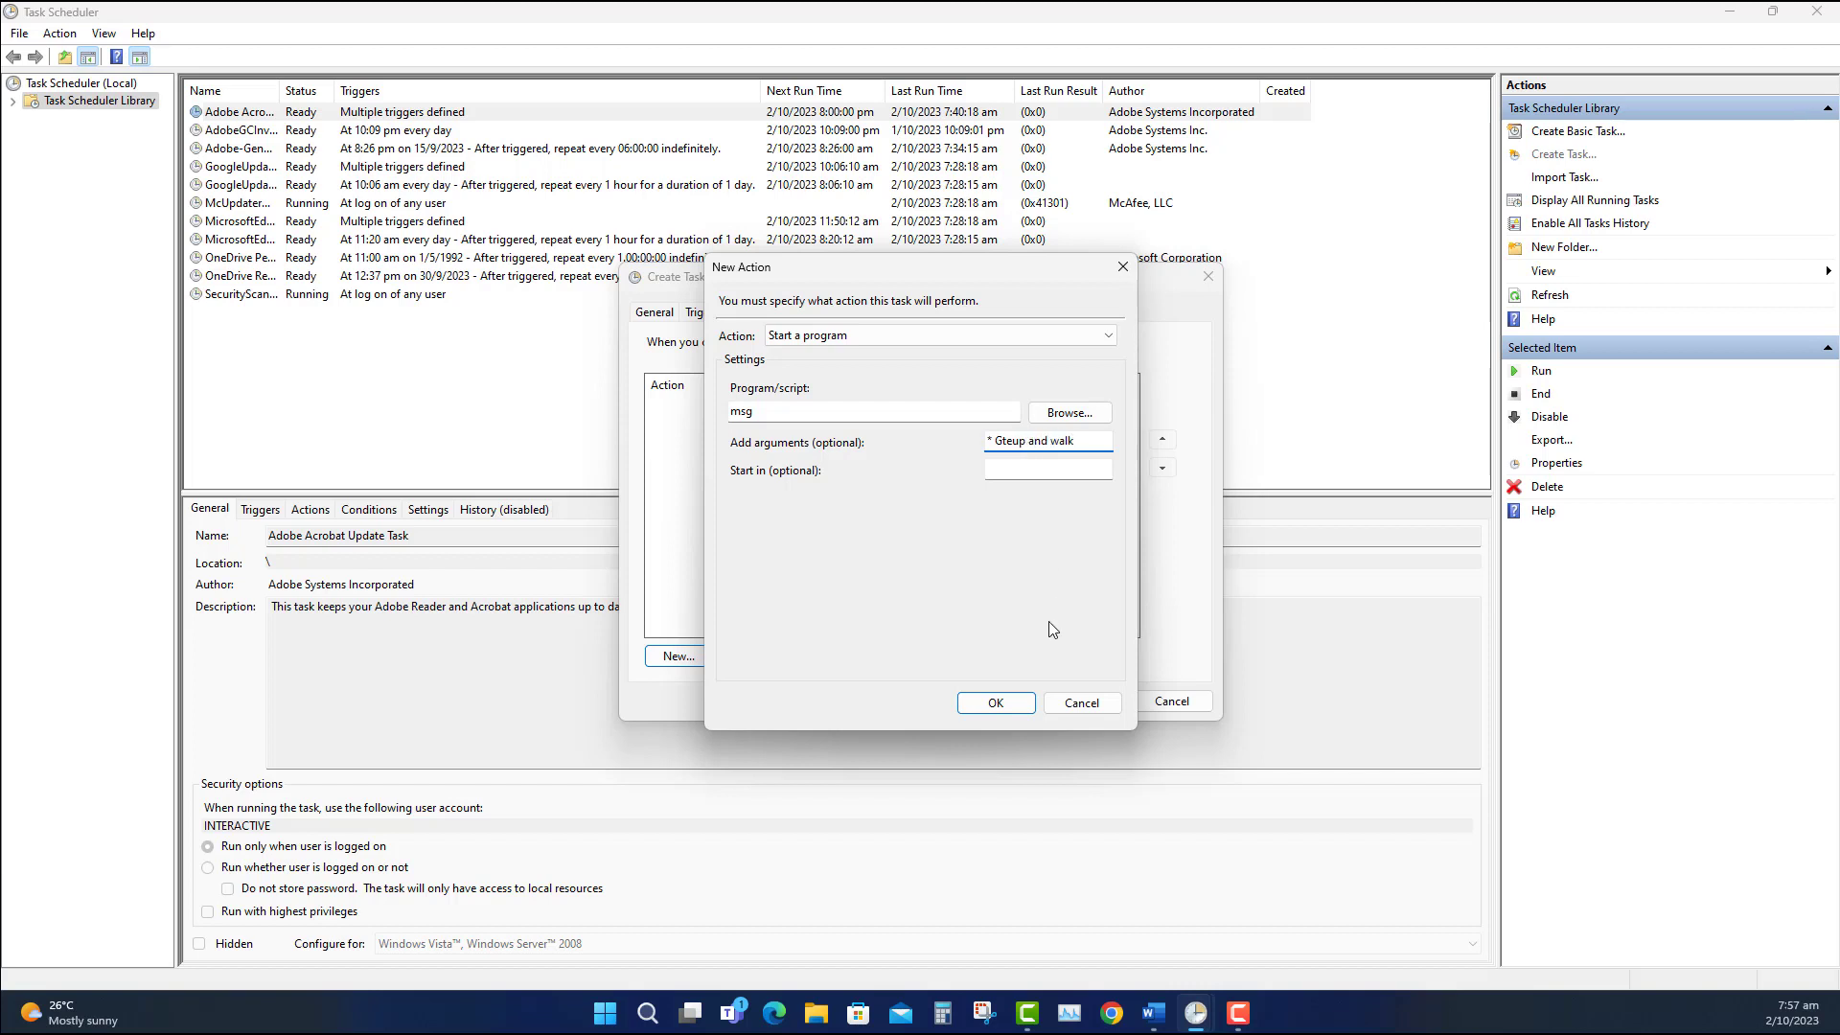
{"action": "left_click", "coordinate": [1002, 709]}
{"action": "left_click", "coordinate": [852, 416]}
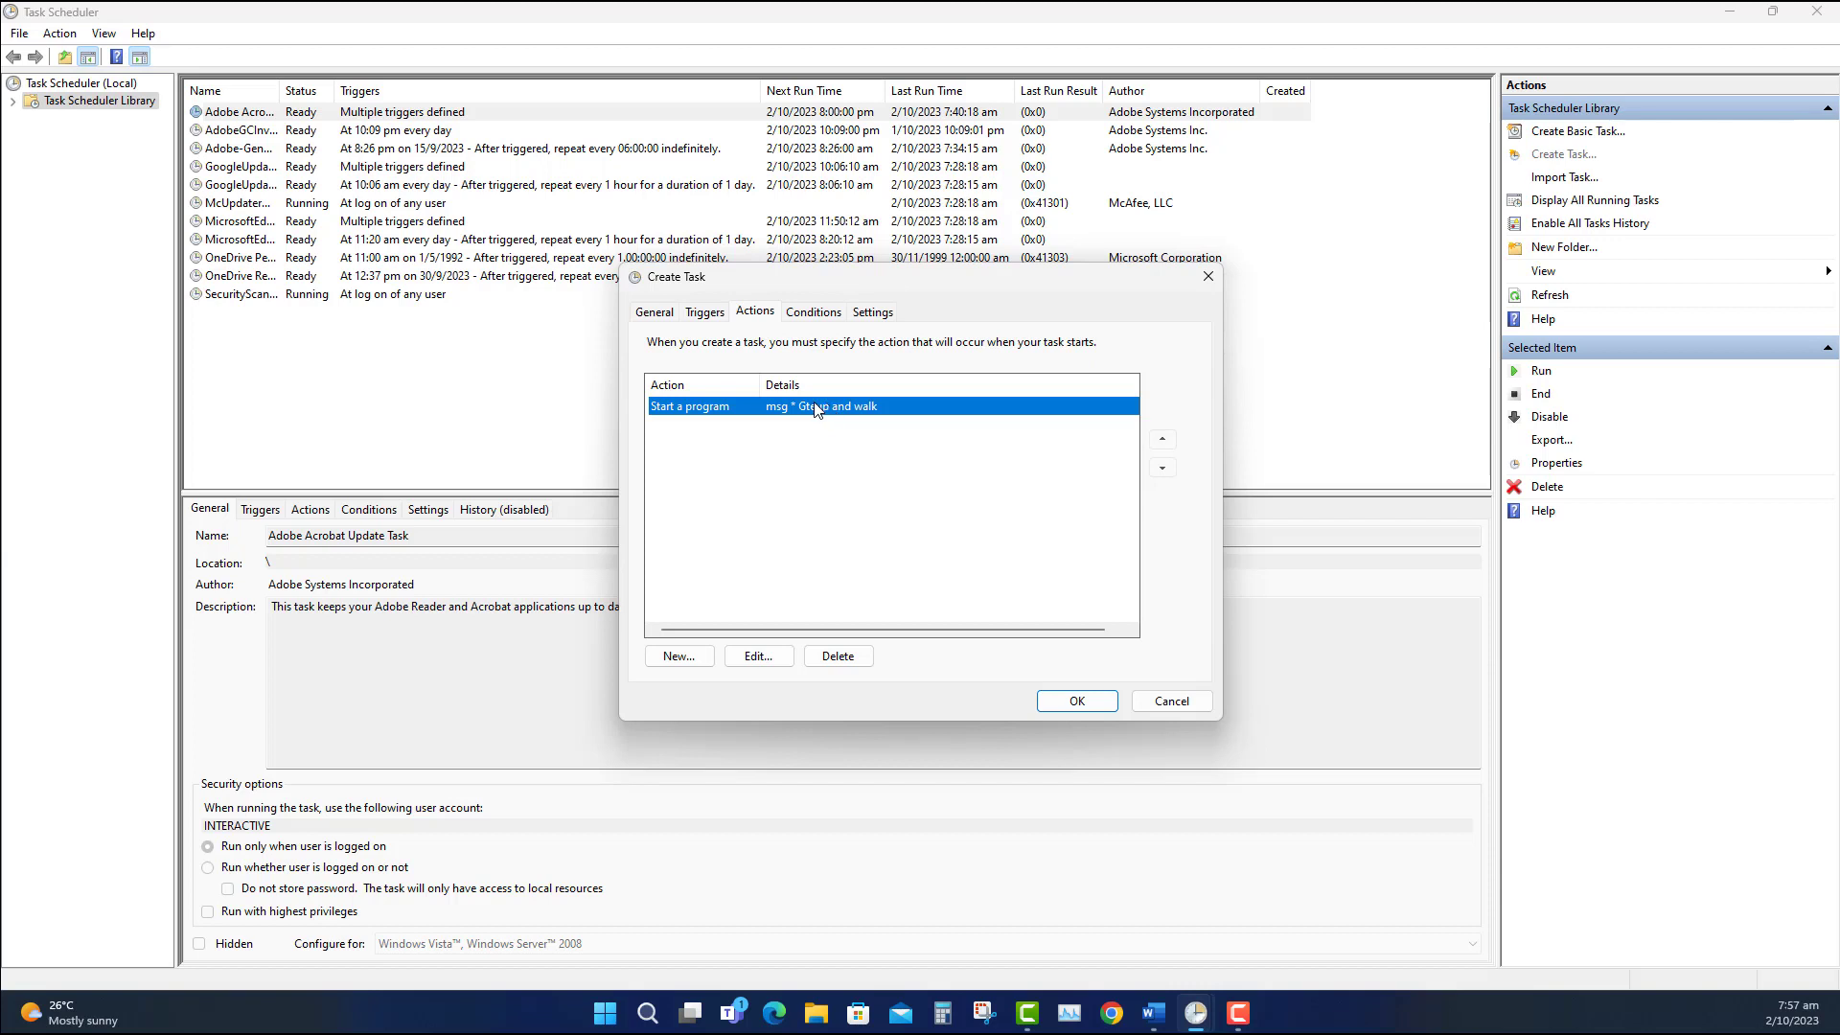
Edit the action so its program is 'Powershell' and its old arguments are deleted.
{"action": "left_click", "coordinate": [758, 657]}
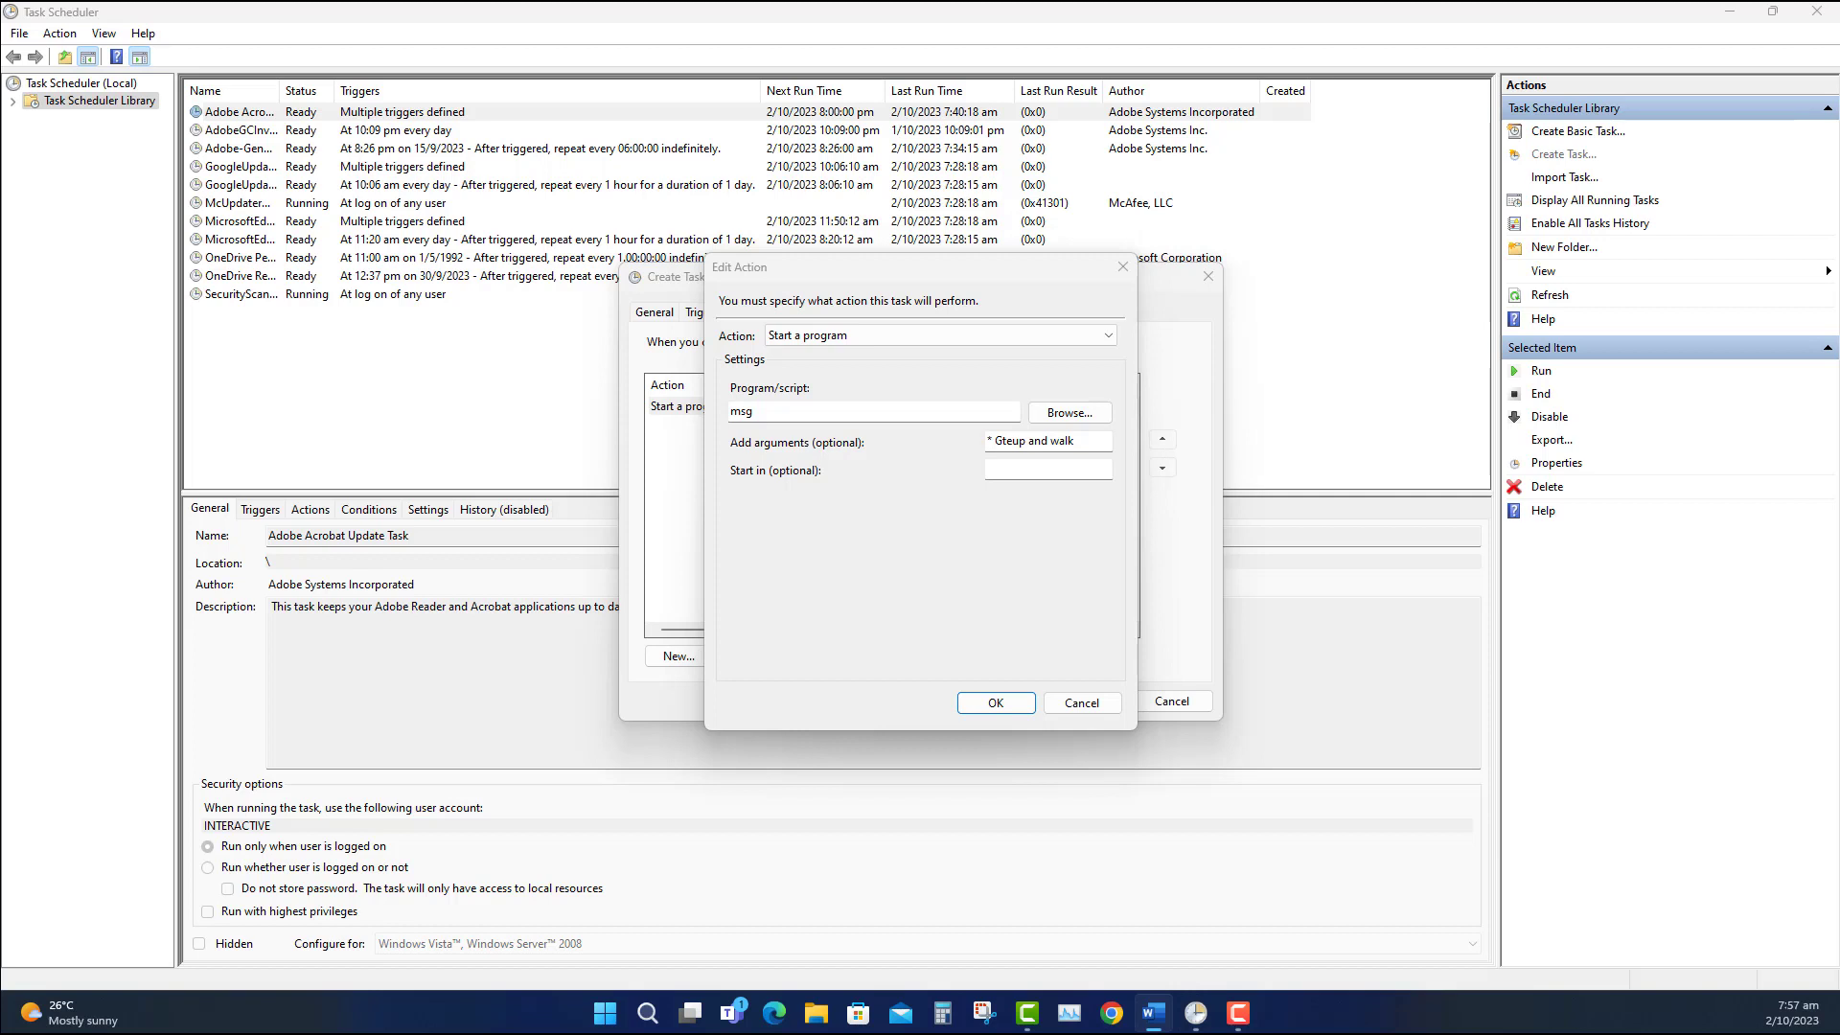
{"action": "double_click", "coordinate": [777, 409]}
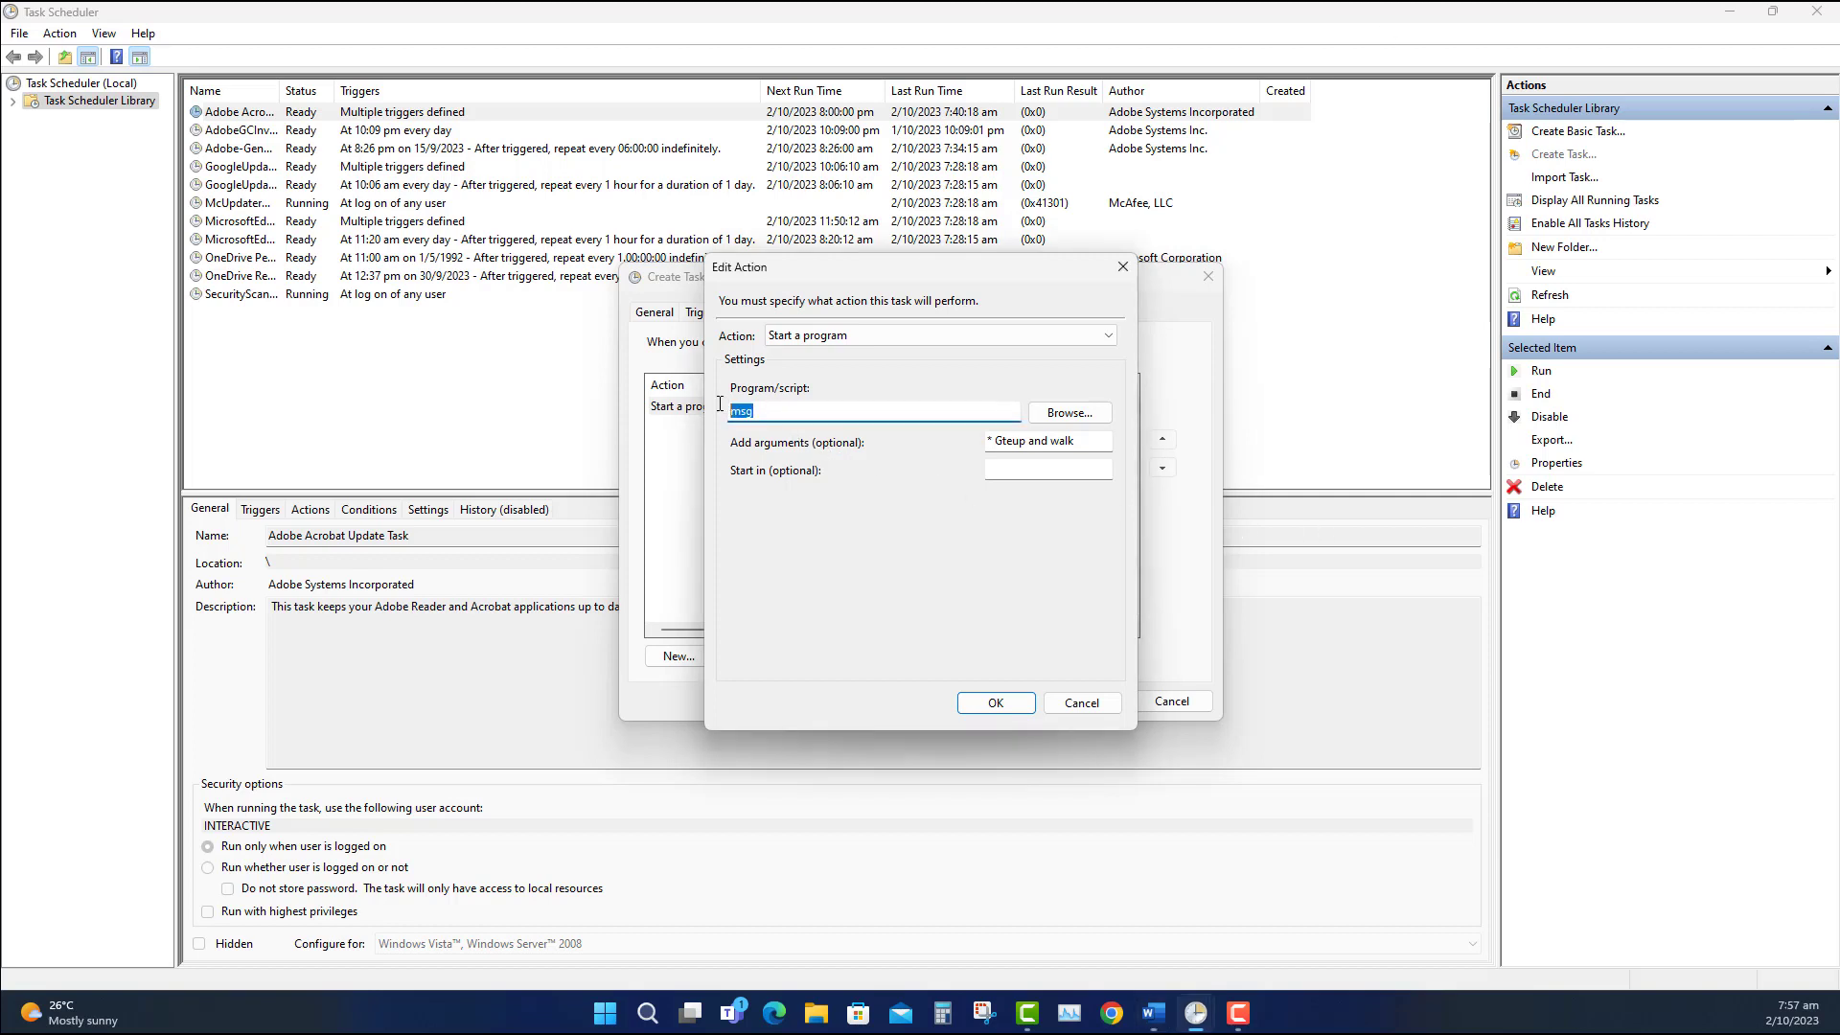
{"action": "type", "text": "Powershell"}
{"action": "left_click_drag", "start_coordinate": [1092, 442], "coordinate": [984, 444]}
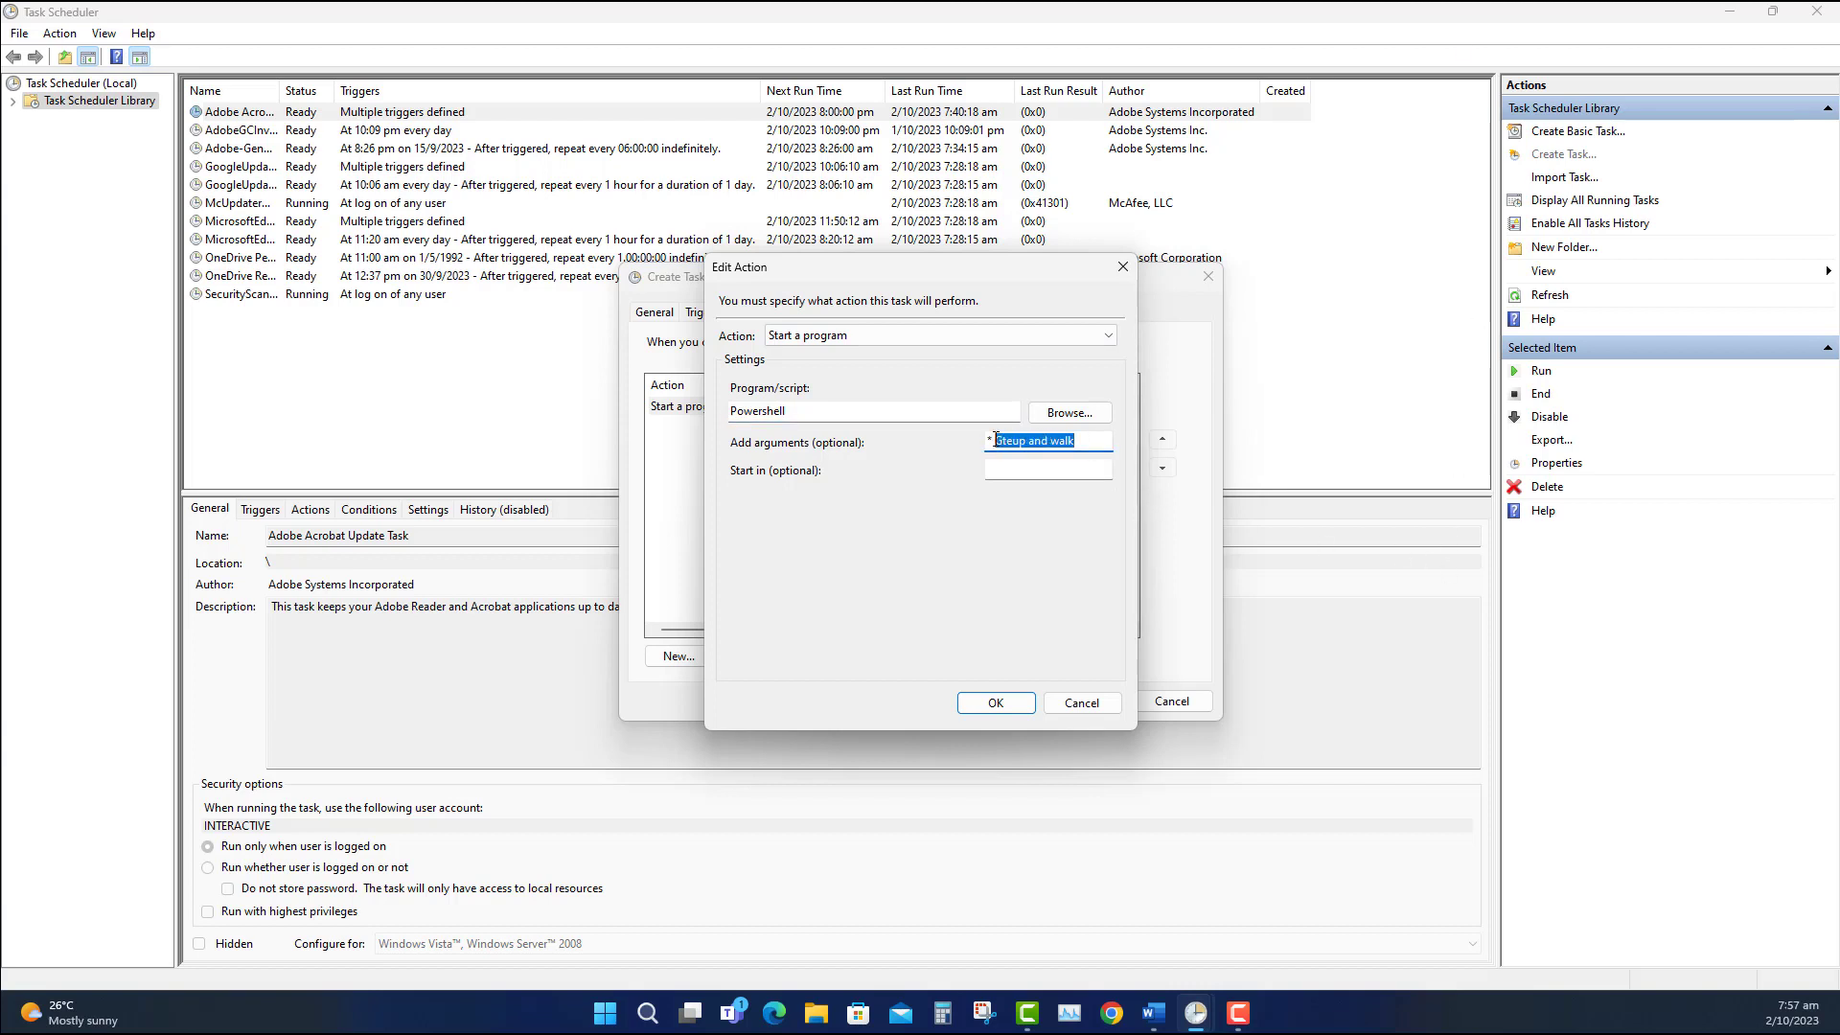
{"action": "key", "text": "Delete"}
{"action": "key", "text": "alt+Tab"}
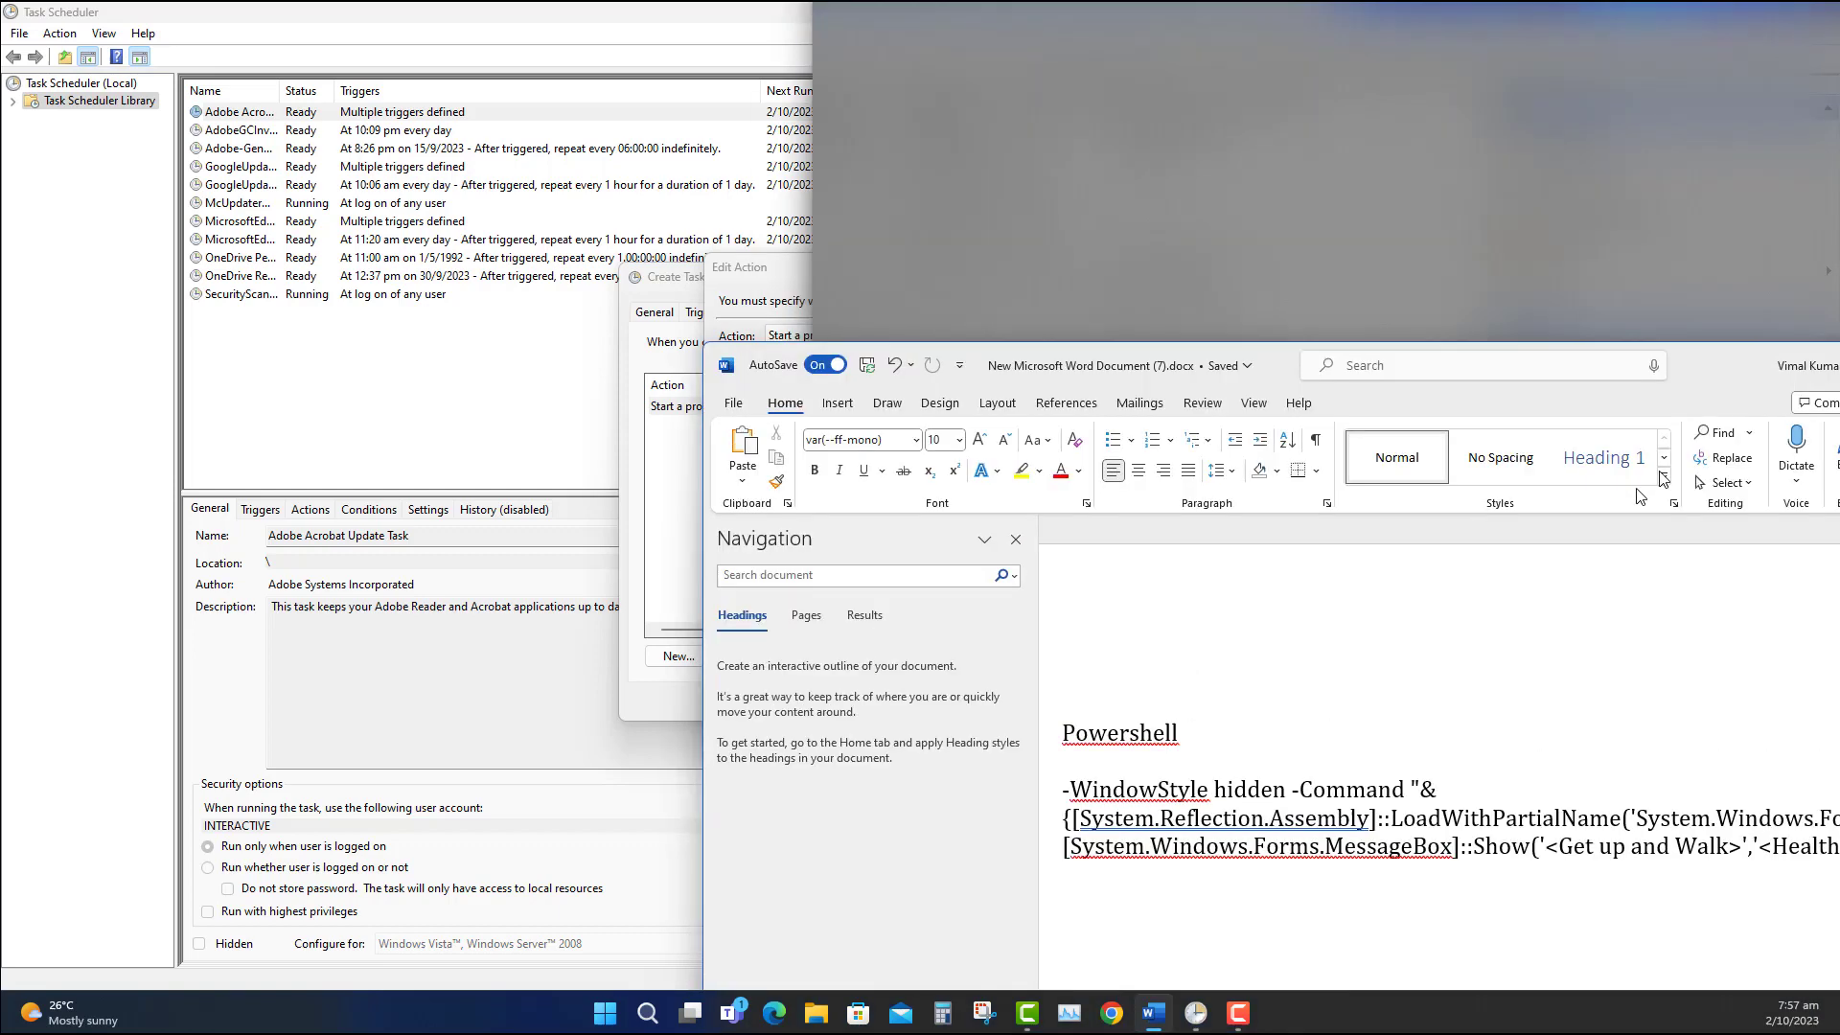
Reposition the Word window and inspect the PowerShell command's 'Get up and Walk' text.
{"action": "left_click_drag", "start_coordinate": [1352, 476], "coordinate": [1171, 334]}
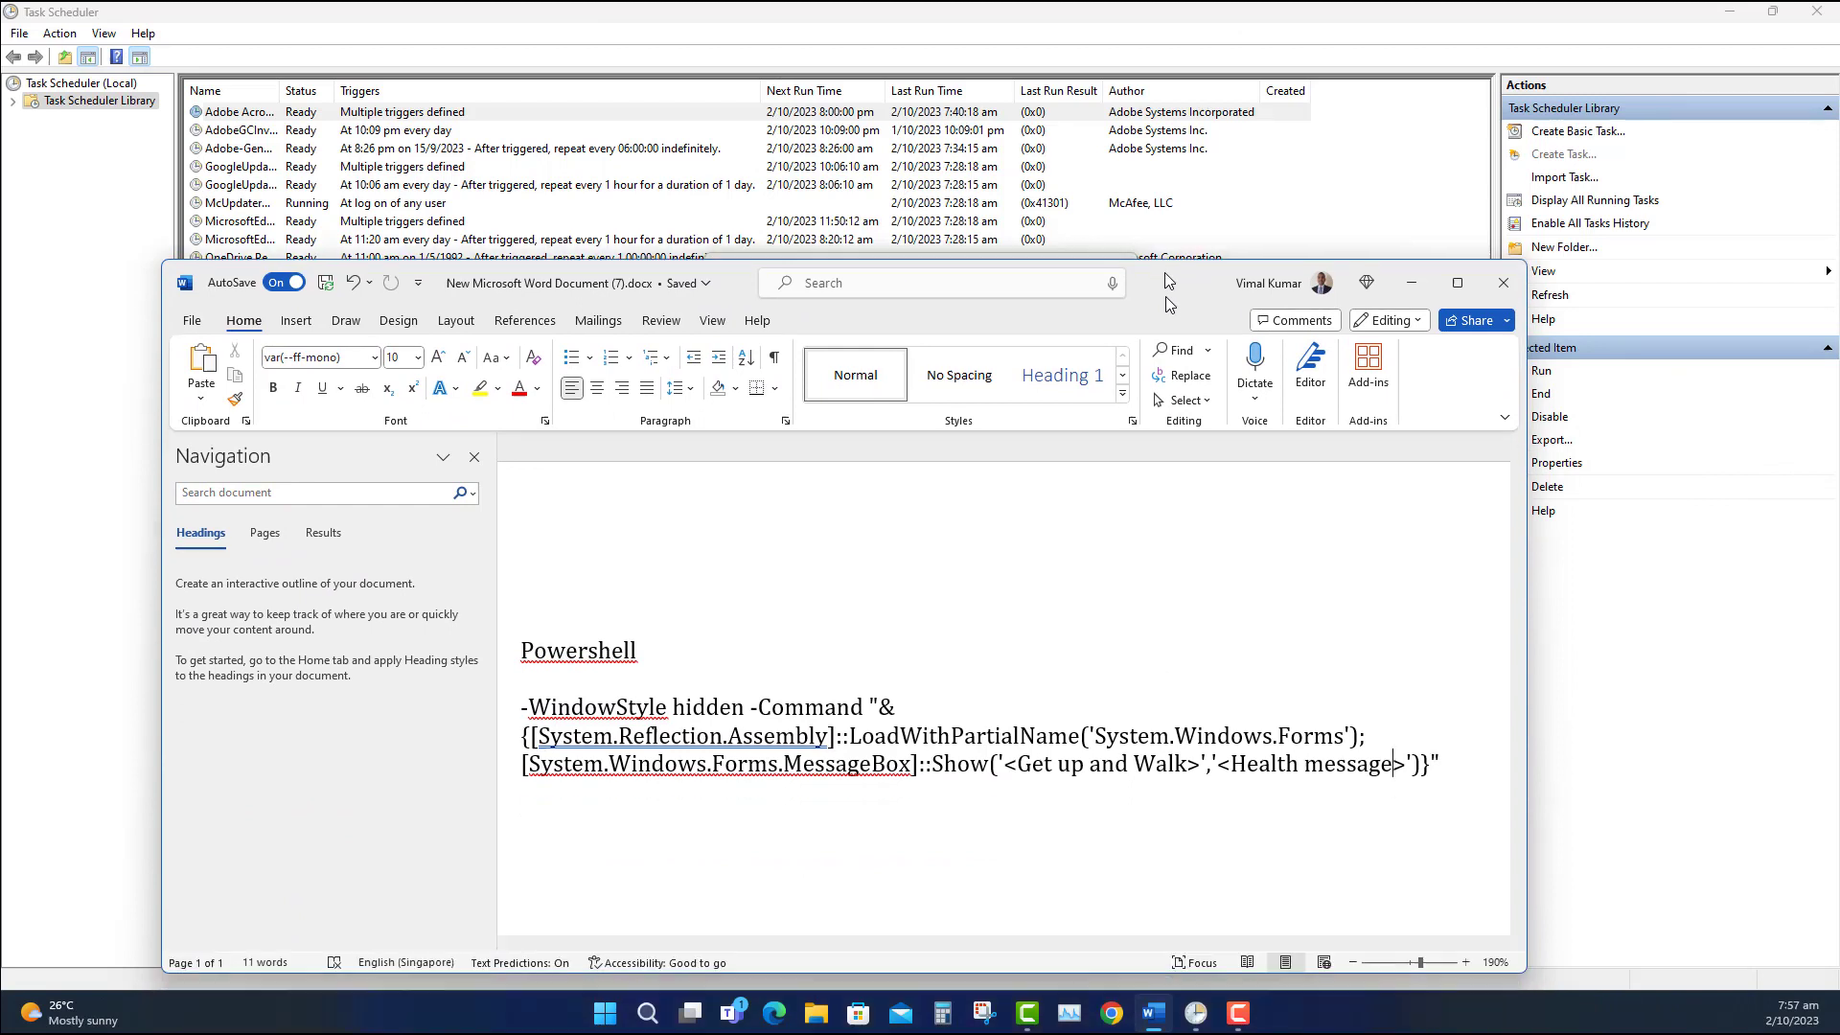
{"action": "left_click_drag", "start_coordinate": [1170, 334], "coordinate": [1166, 231]}
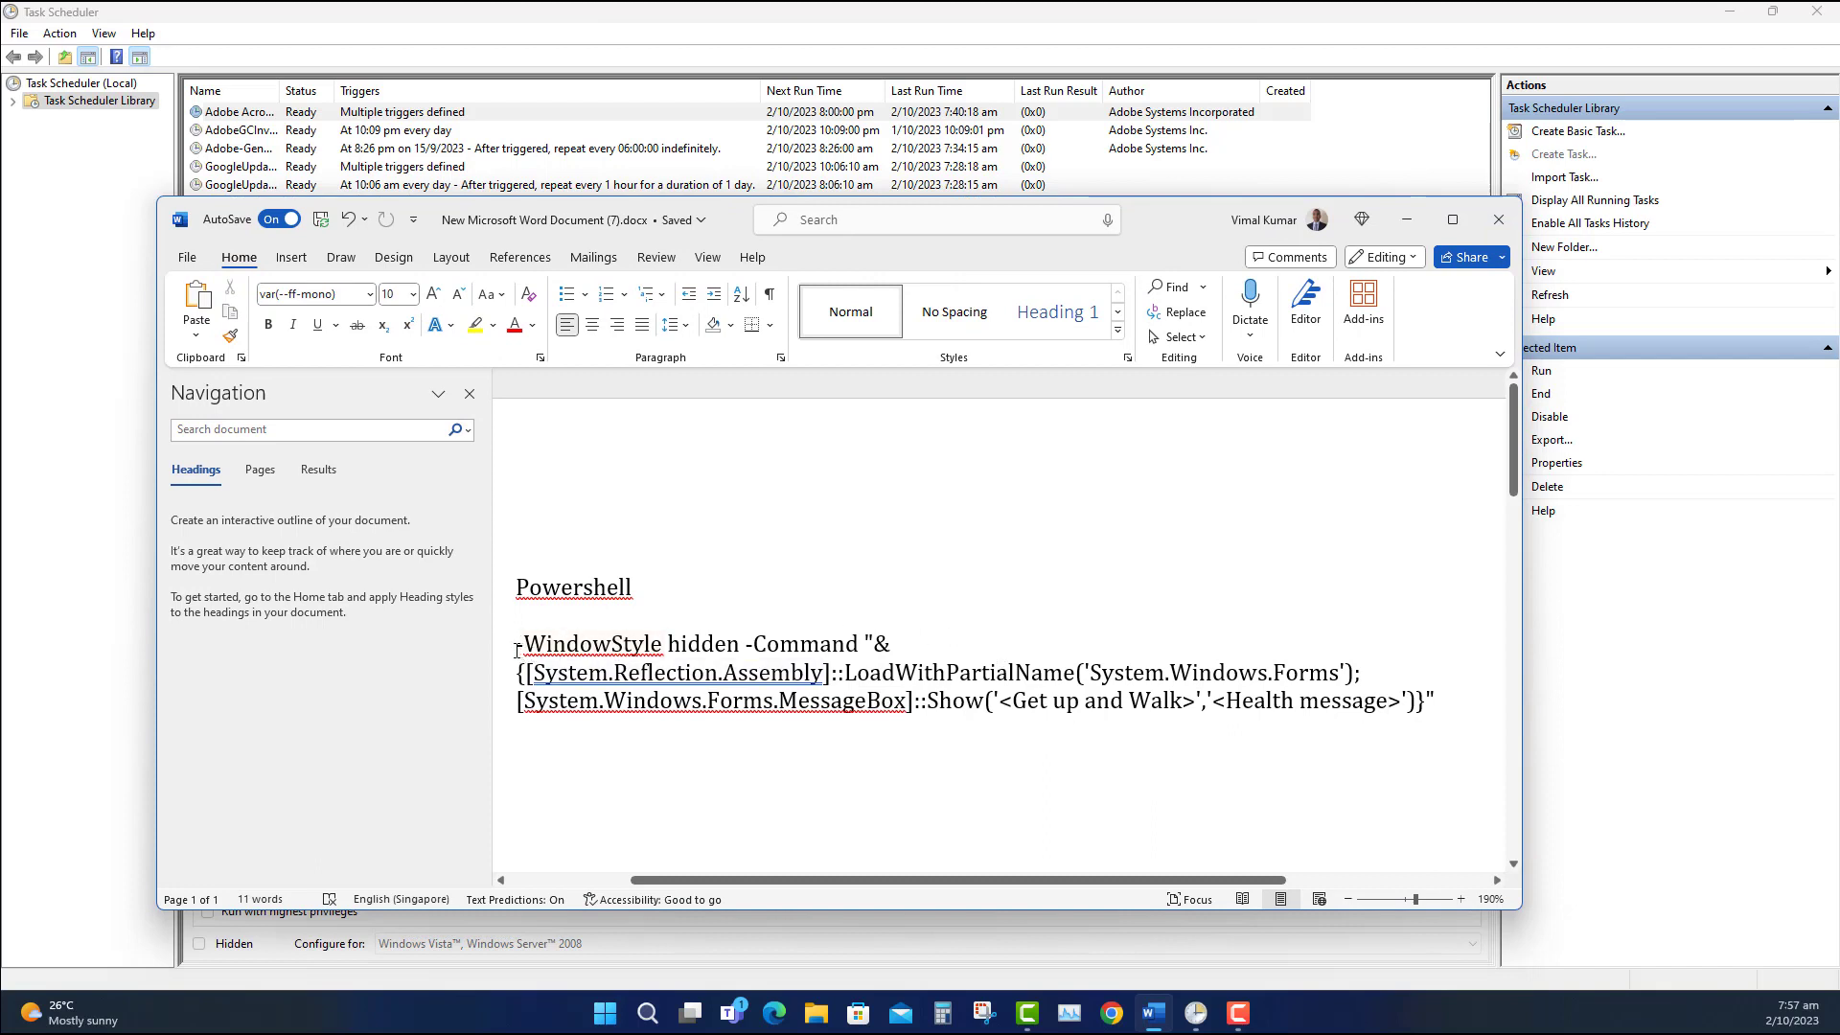
{"action": "left_click_drag", "start_coordinate": [516, 645], "coordinate": [1436, 709]}
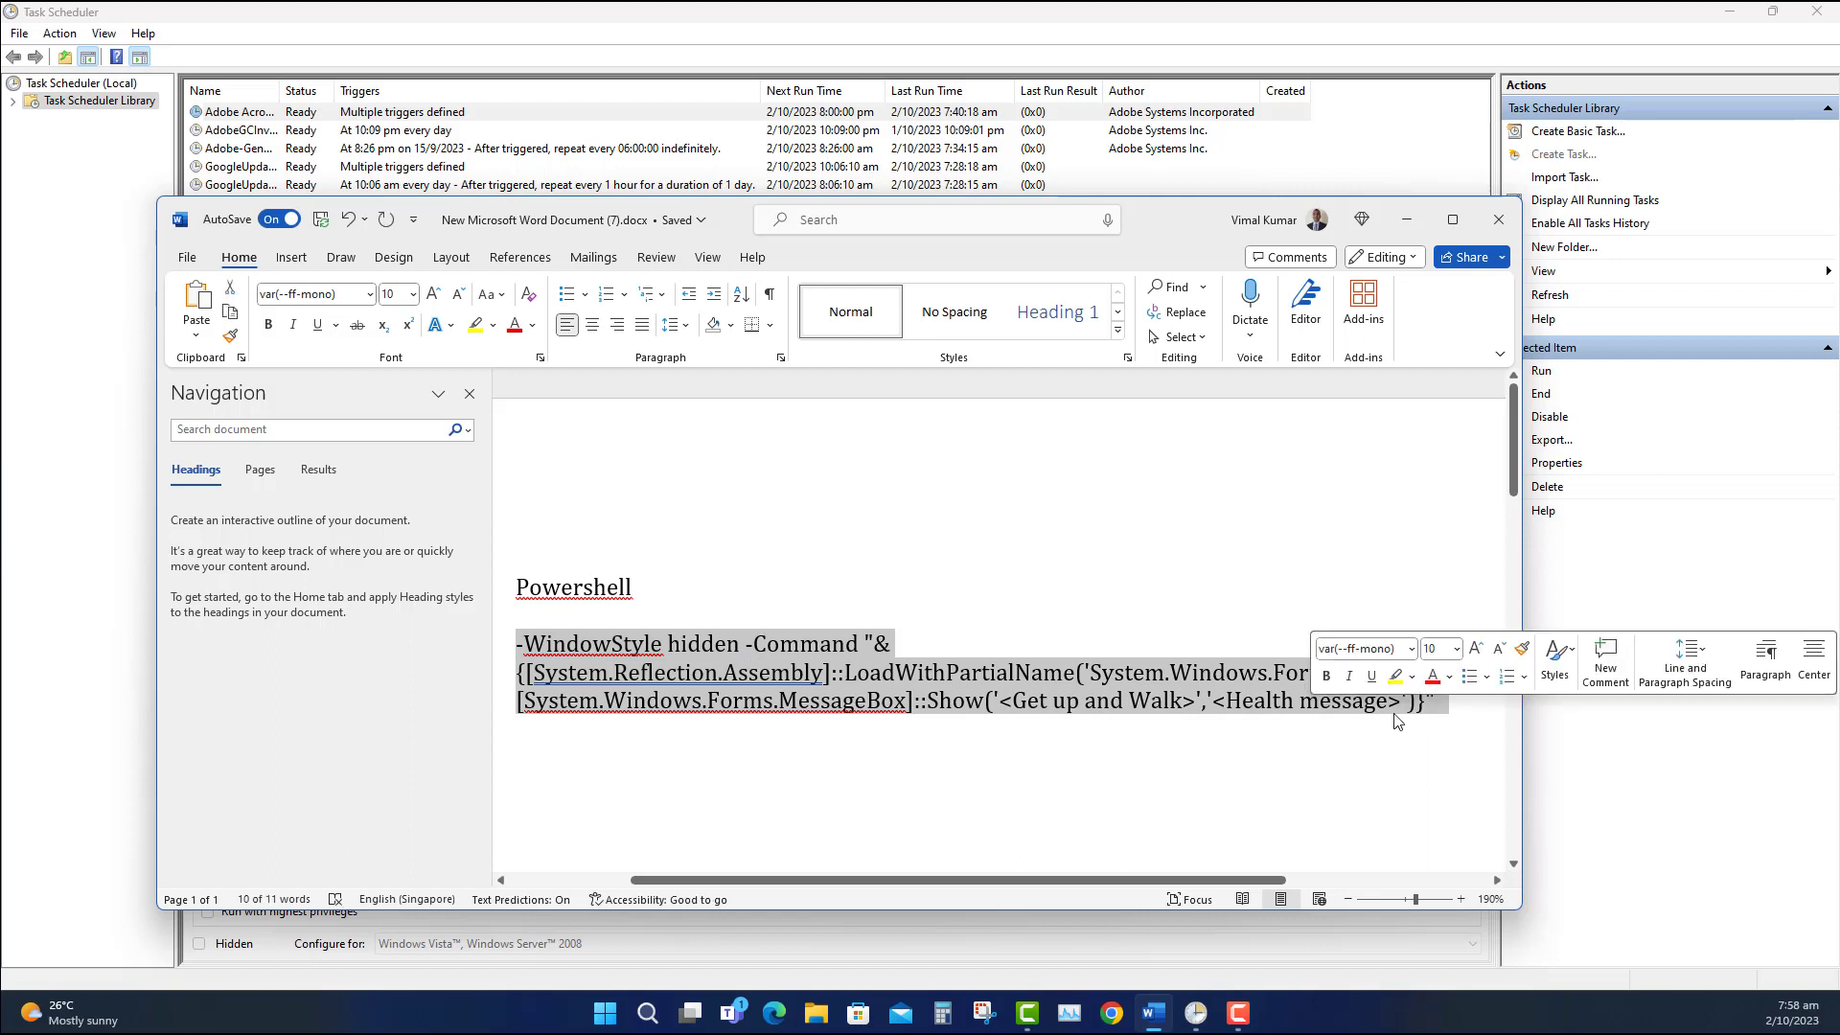
{"action": "left_click", "coordinate": [1158, 705]}
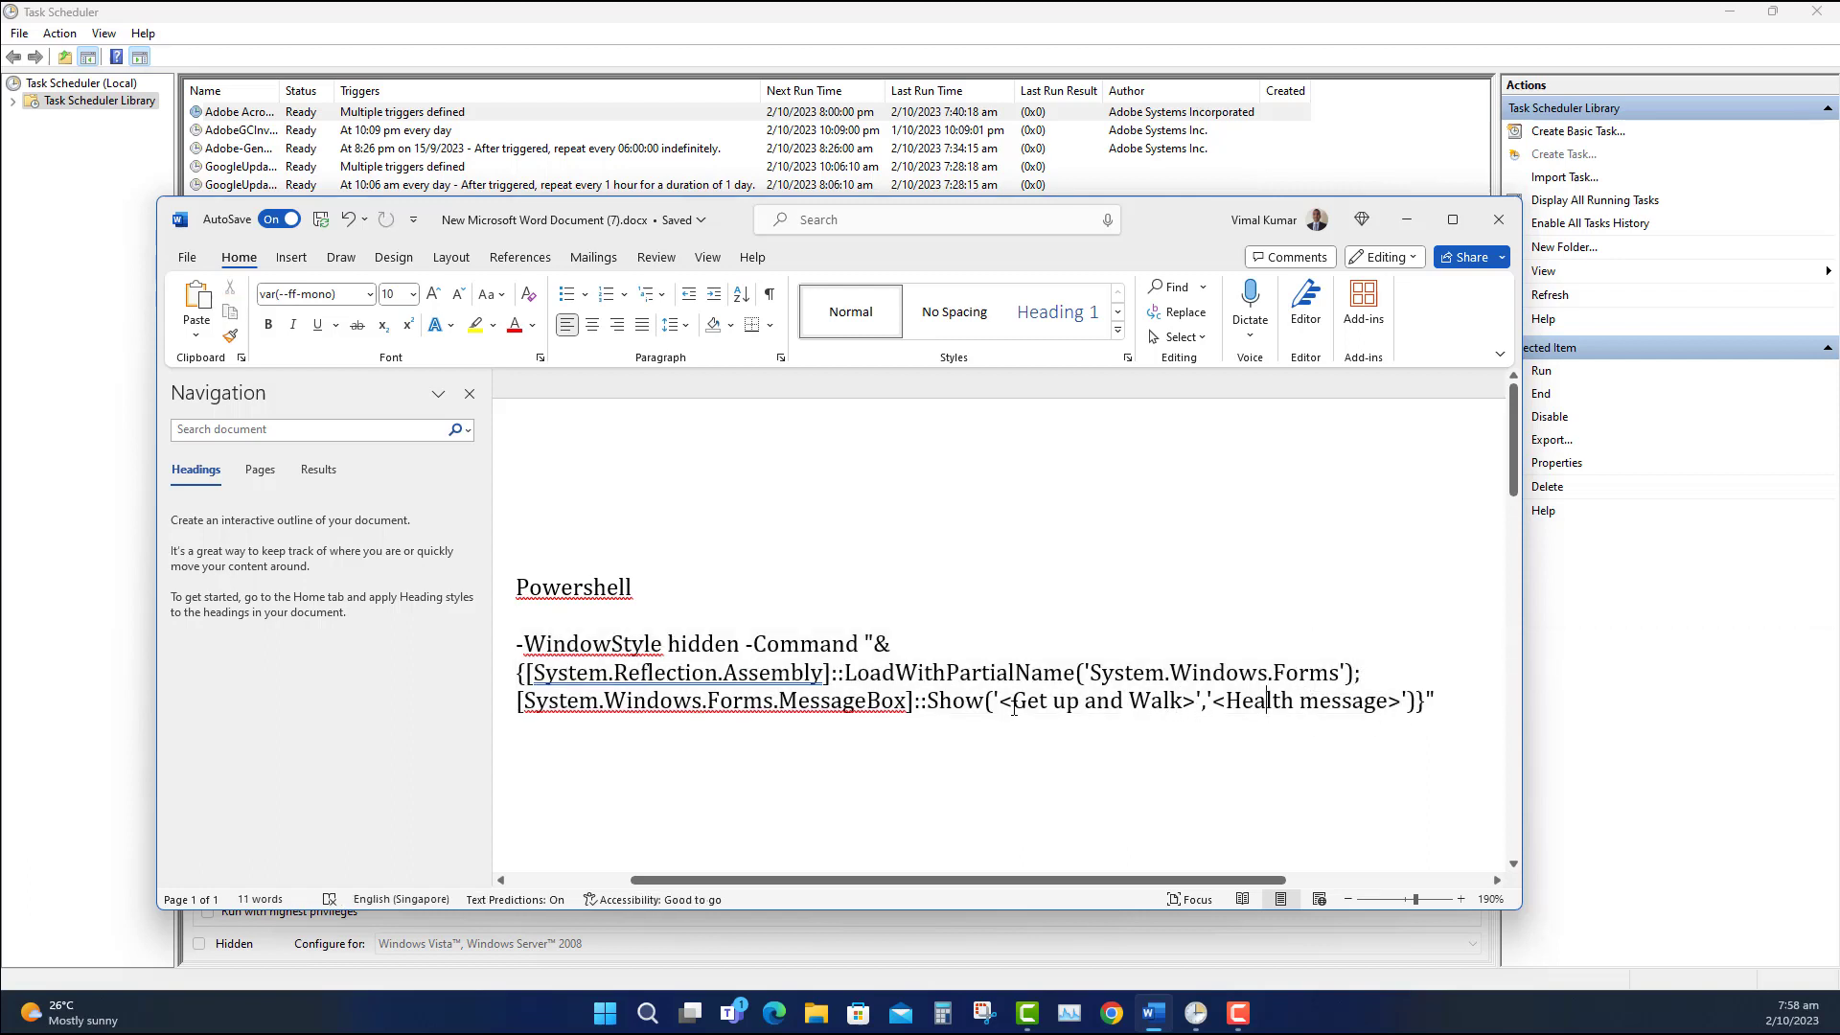
{"action": "left_click_drag", "start_coordinate": [1012, 703], "coordinate": [1186, 702]}
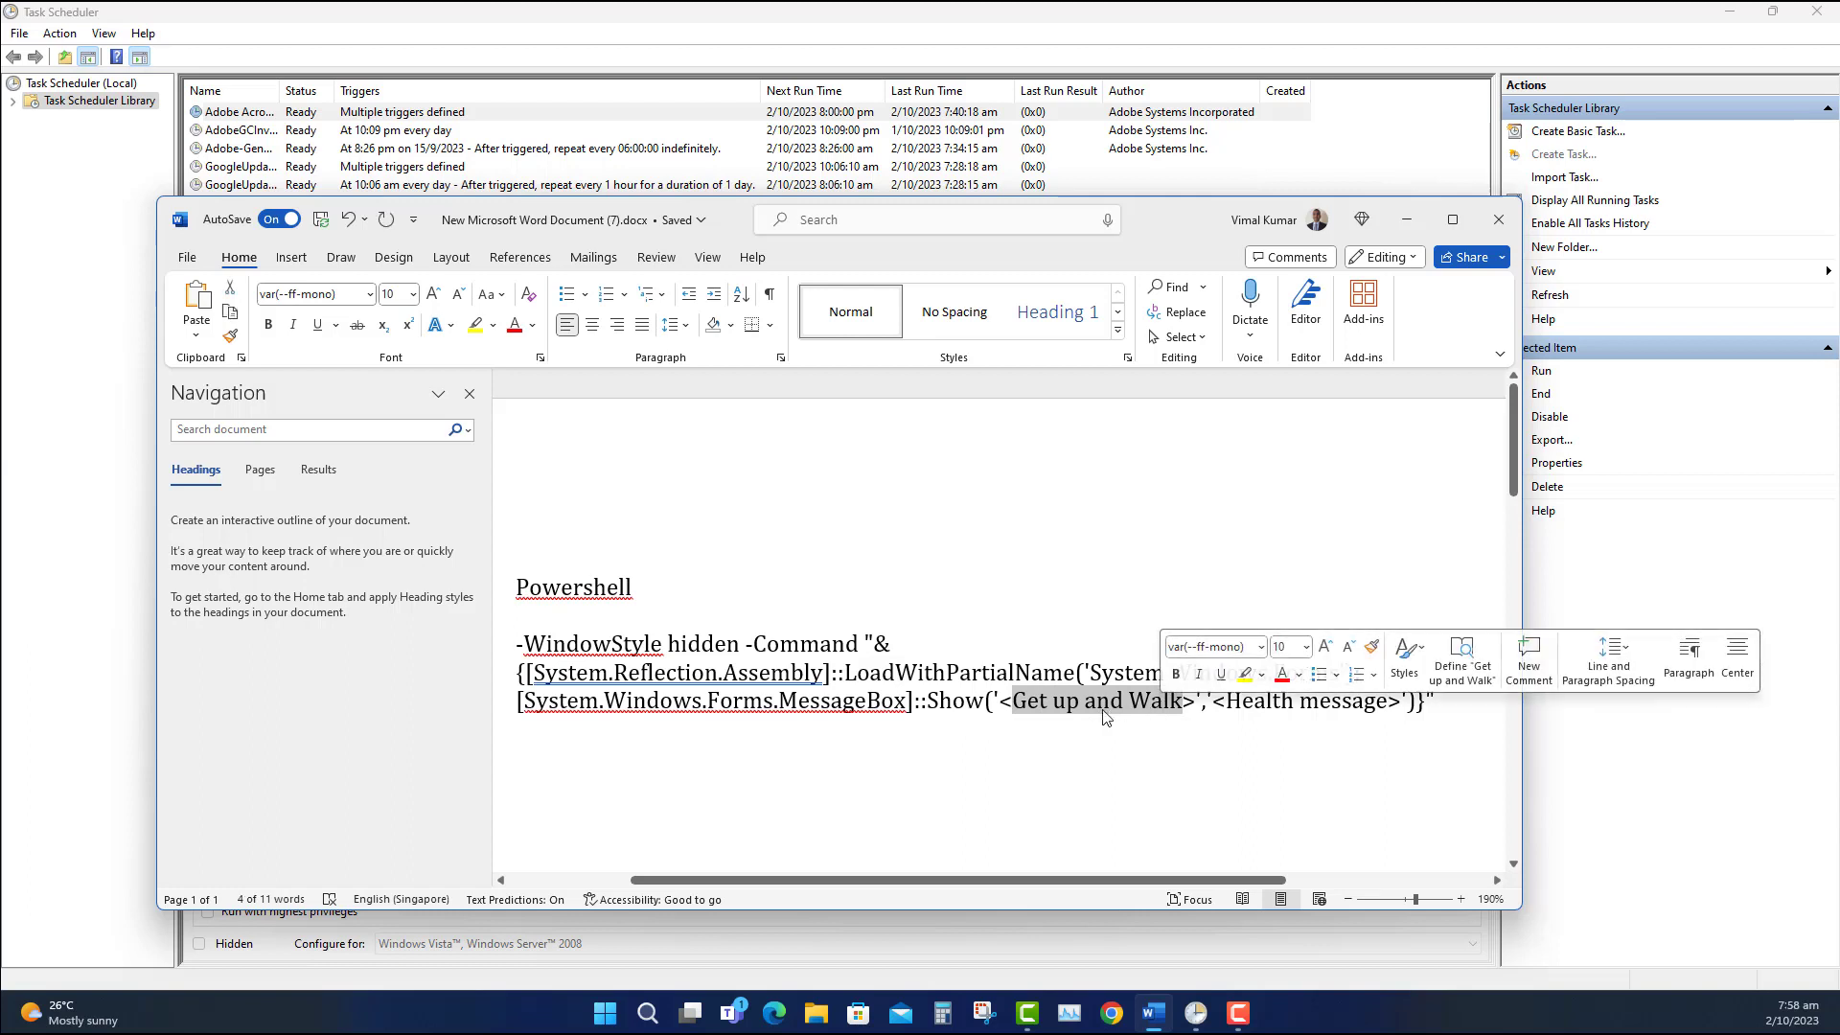
{"action": "left_click", "coordinate": [1151, 708]}
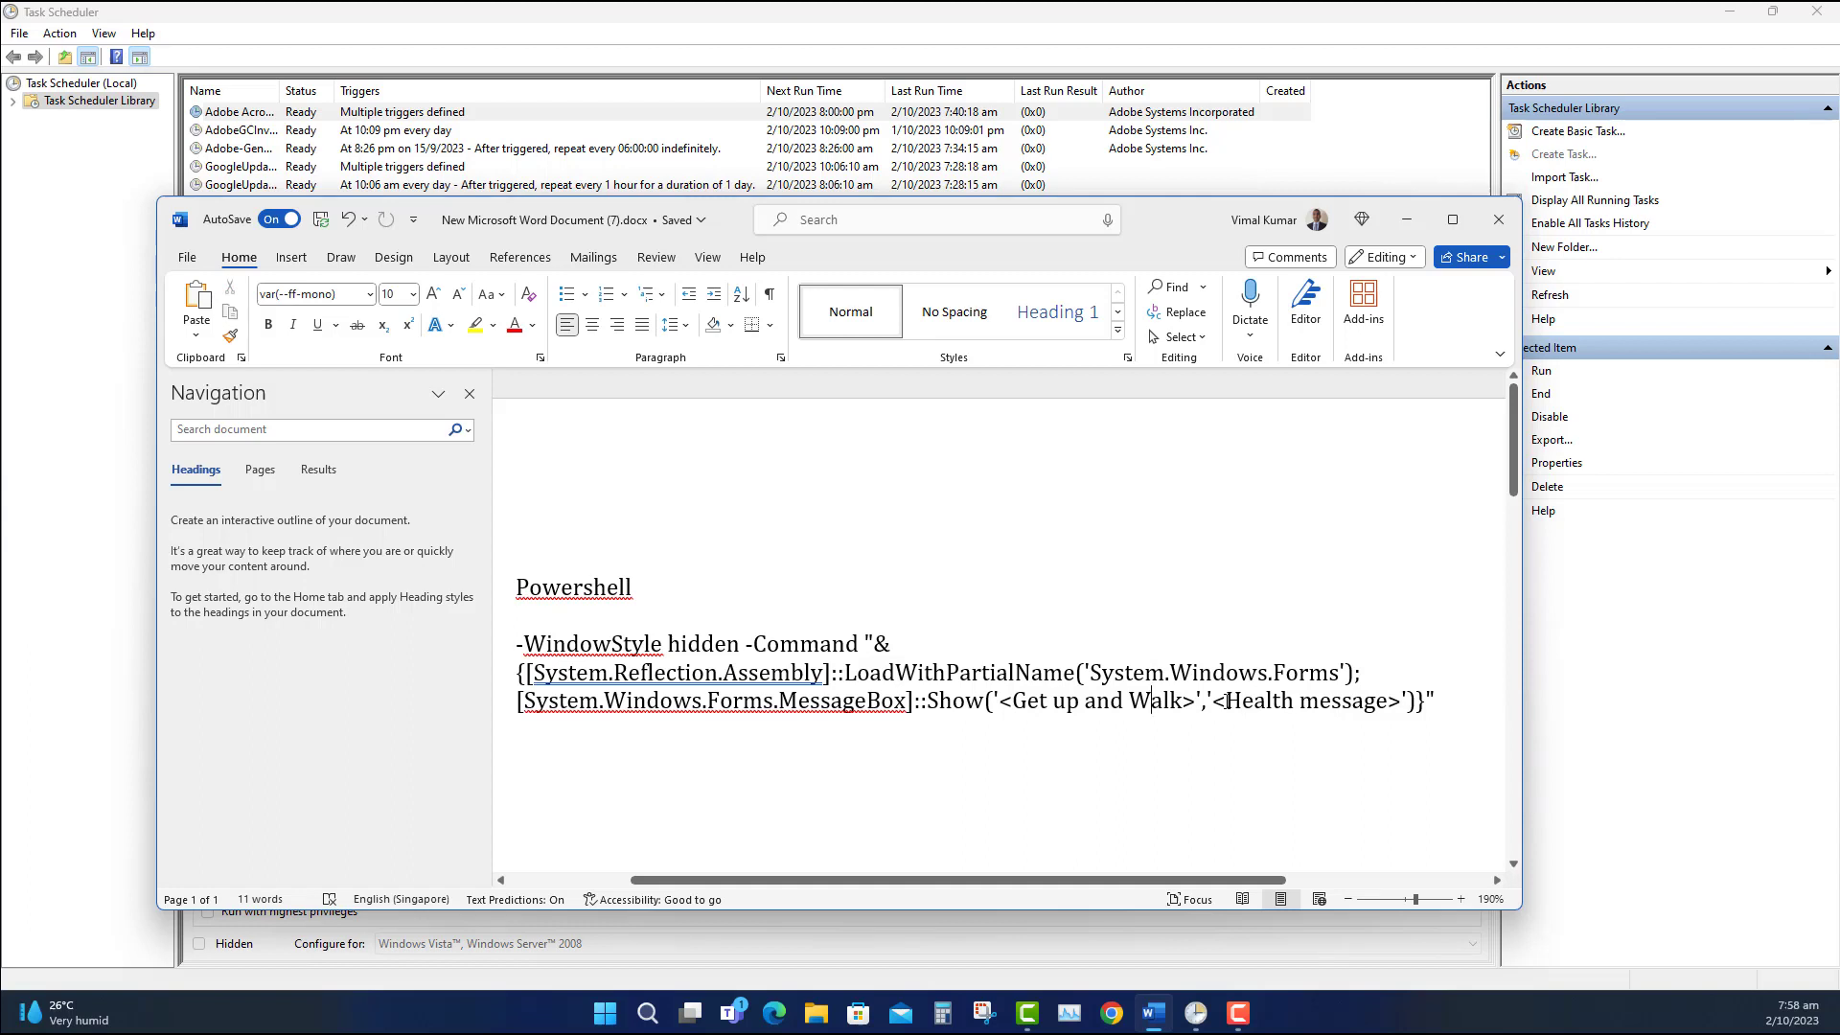
{"action": "mouse_move", "coordinate": [1226, 701]}
{"action": "left_mouse_down"}
{"action": "mouse_move", "coordinate": [1388, 702]}
{"action": "mouse_move", "coordinate": [1228, 702]}
{"action": "left_mouse_up"}
{"action": "left_click", "coordinate": [1436, 699]}
Paste the three-line hidden-window MessageBox command from Word into the arguments and confirm.
{"action": "left_click", "coordinate": [1445, 701]}
{"action": "mouse_move", "coordinate": [1435, 702]}
{"action": "left_mouse_down"}
{"action": "mouse_move", "coordinate": [537, 673]}
{"action": "mouse_move", "coordinate": [517, 644]}
{"action": "left_mouse_up"}
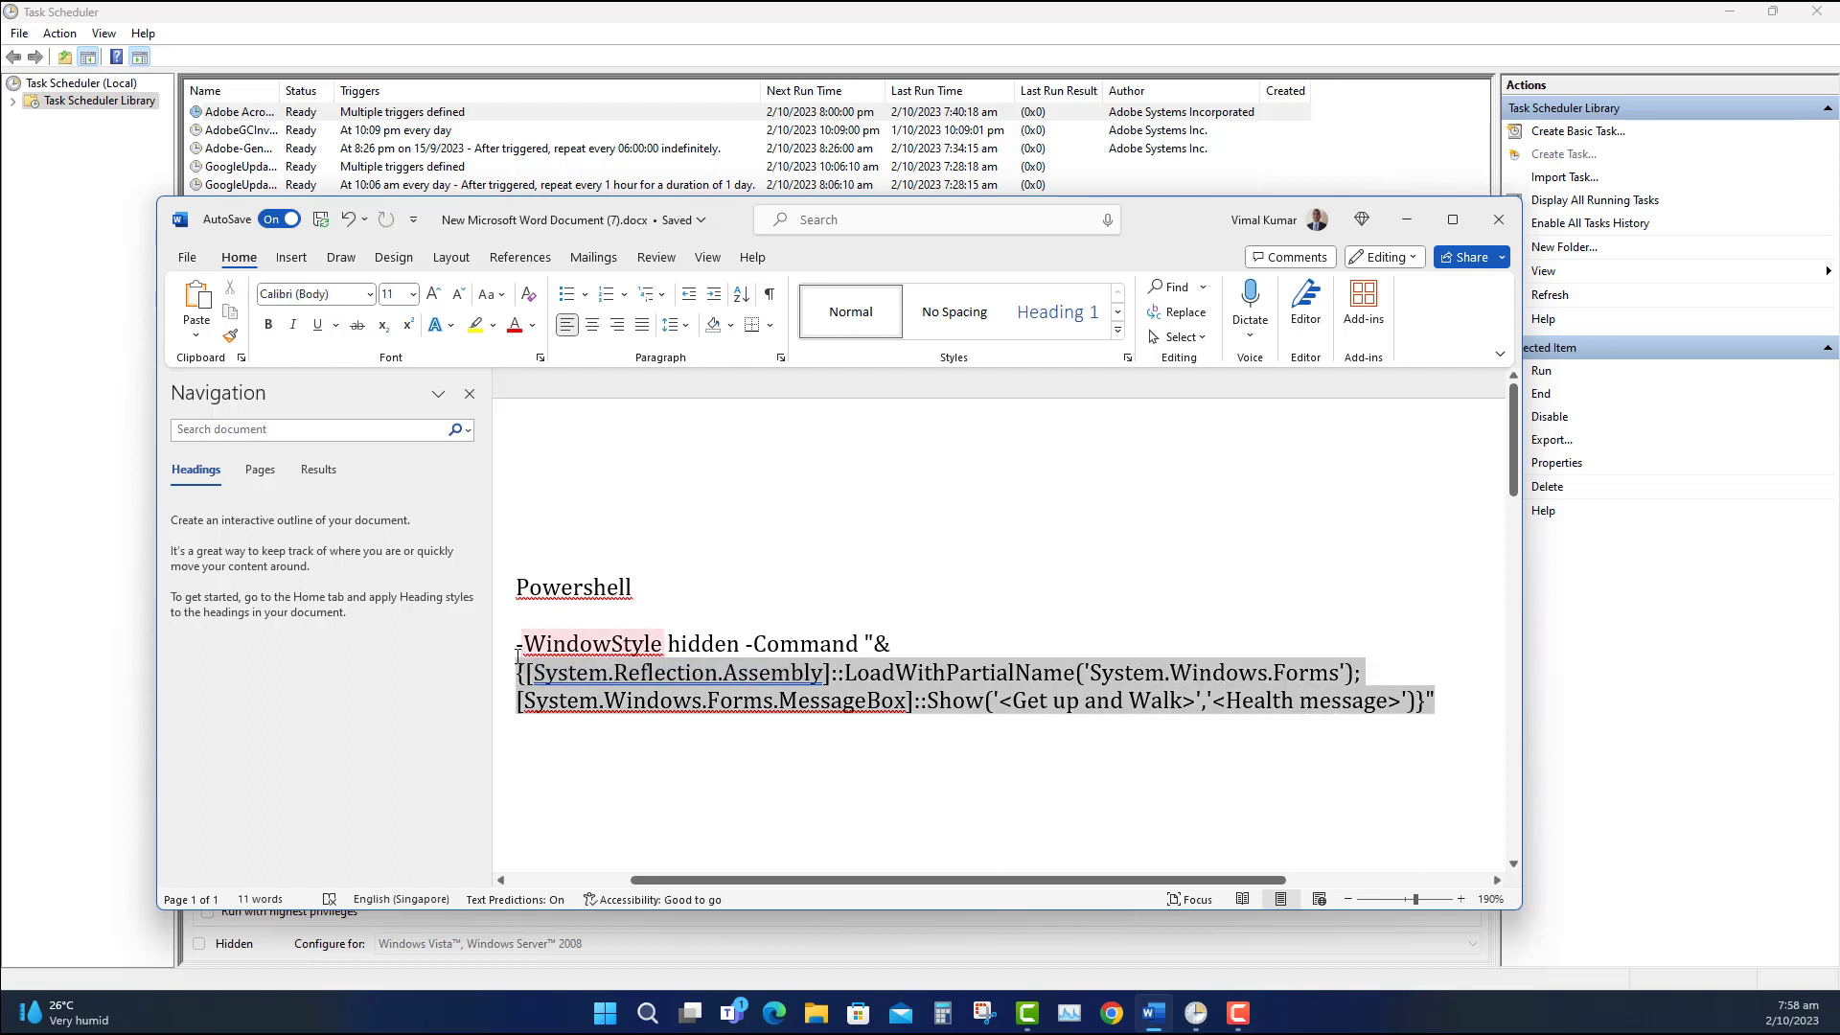
{"action": "key", "text": "ctrl+c"}
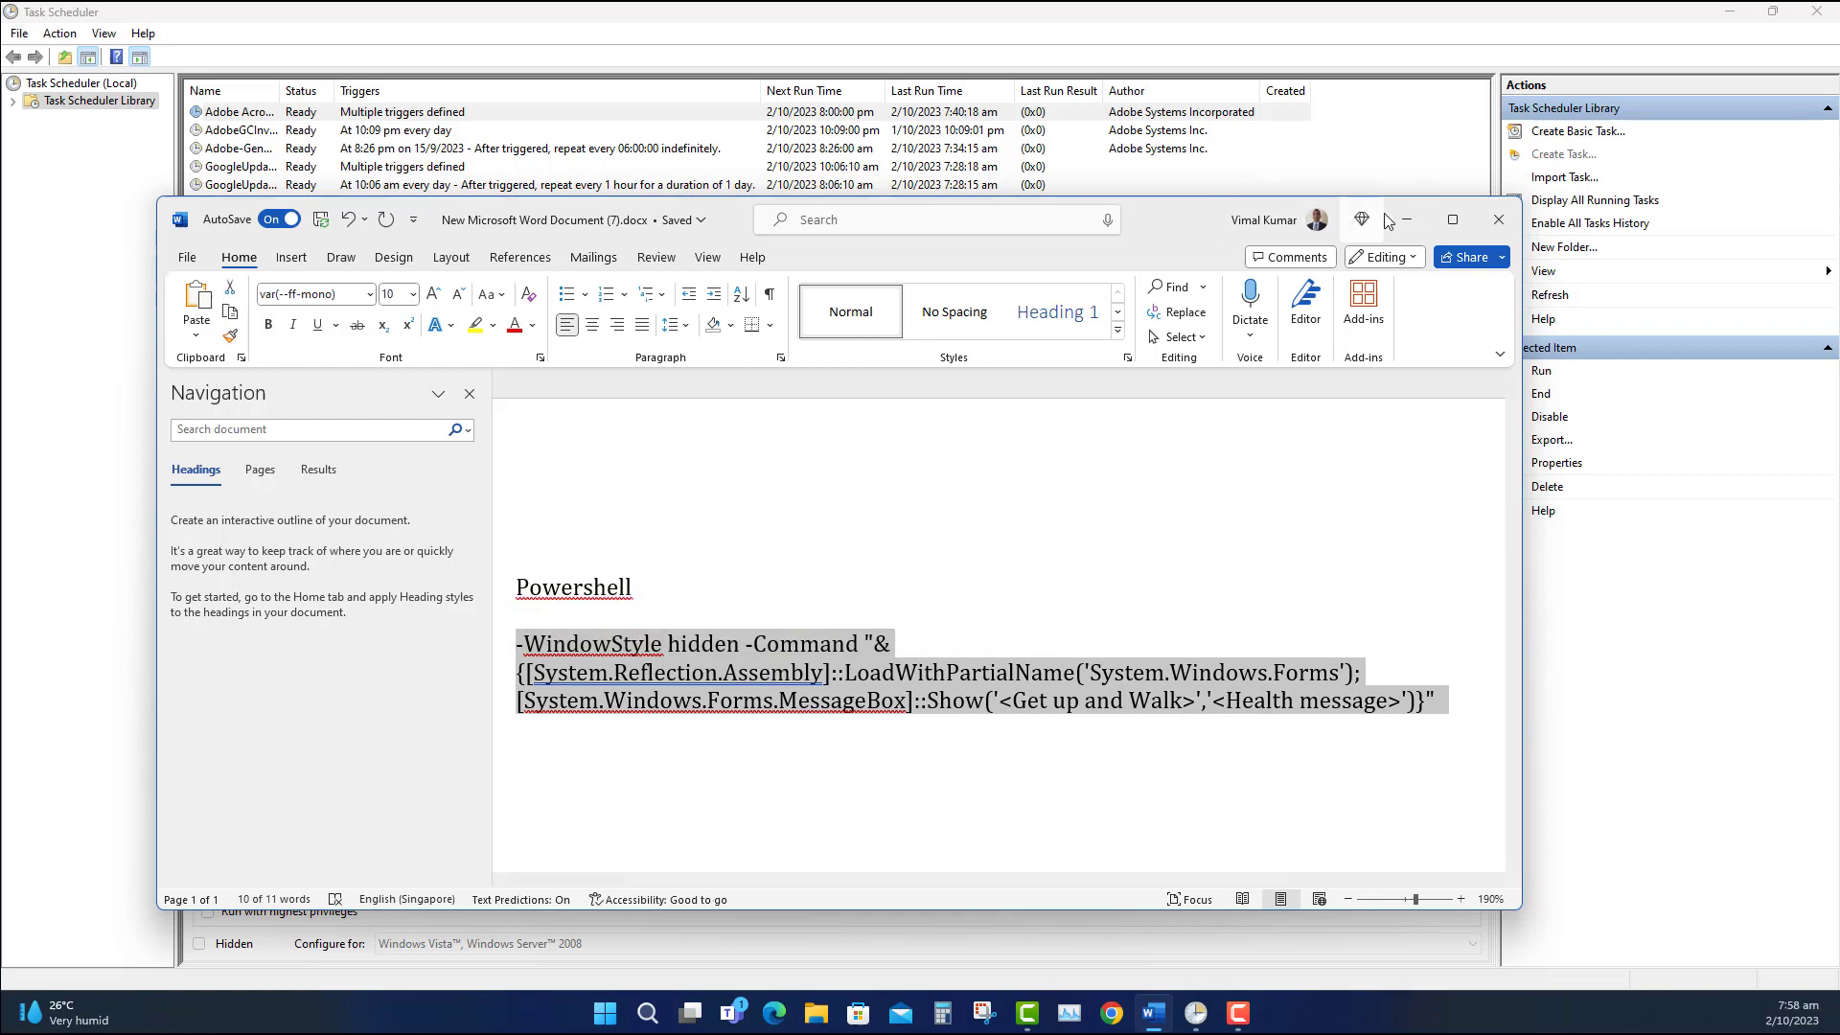
{"action": "left_click", "coordinate": [1405, 218]}
{"action": "left_click", "coordinate": [1041, 441]}
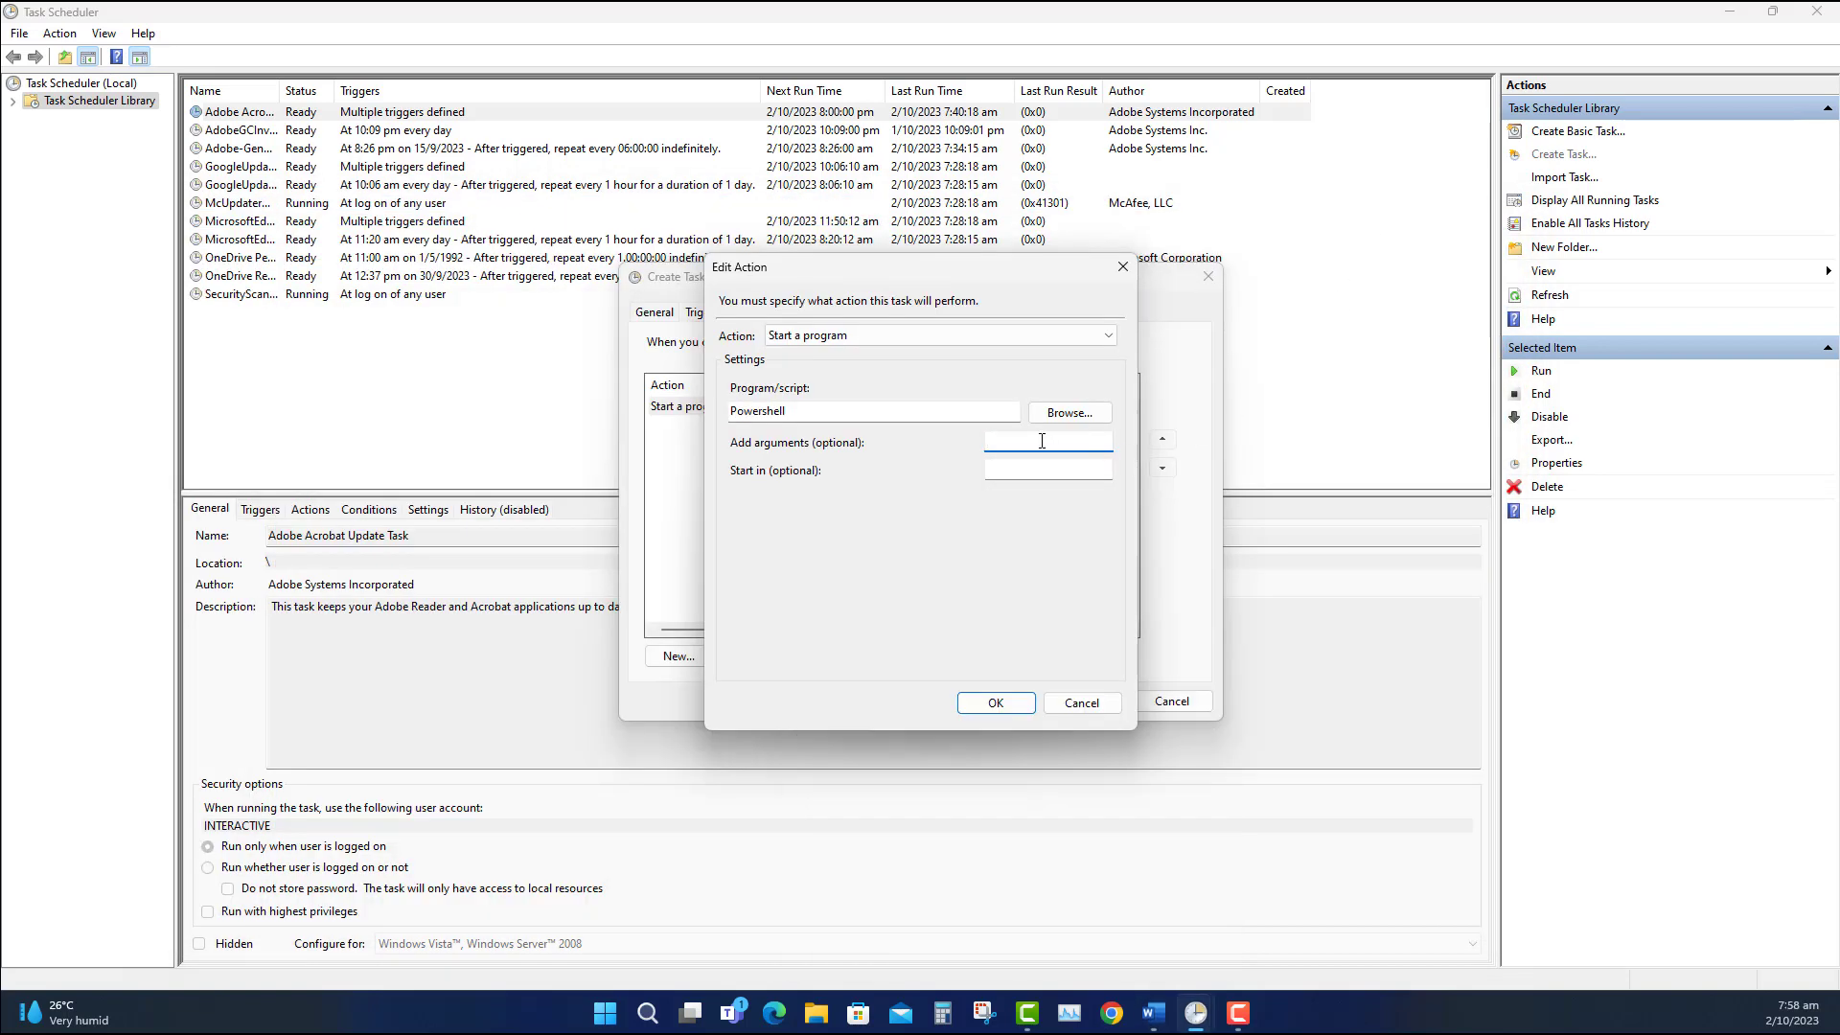
{"action": "key", "text": "ctrl+v"}
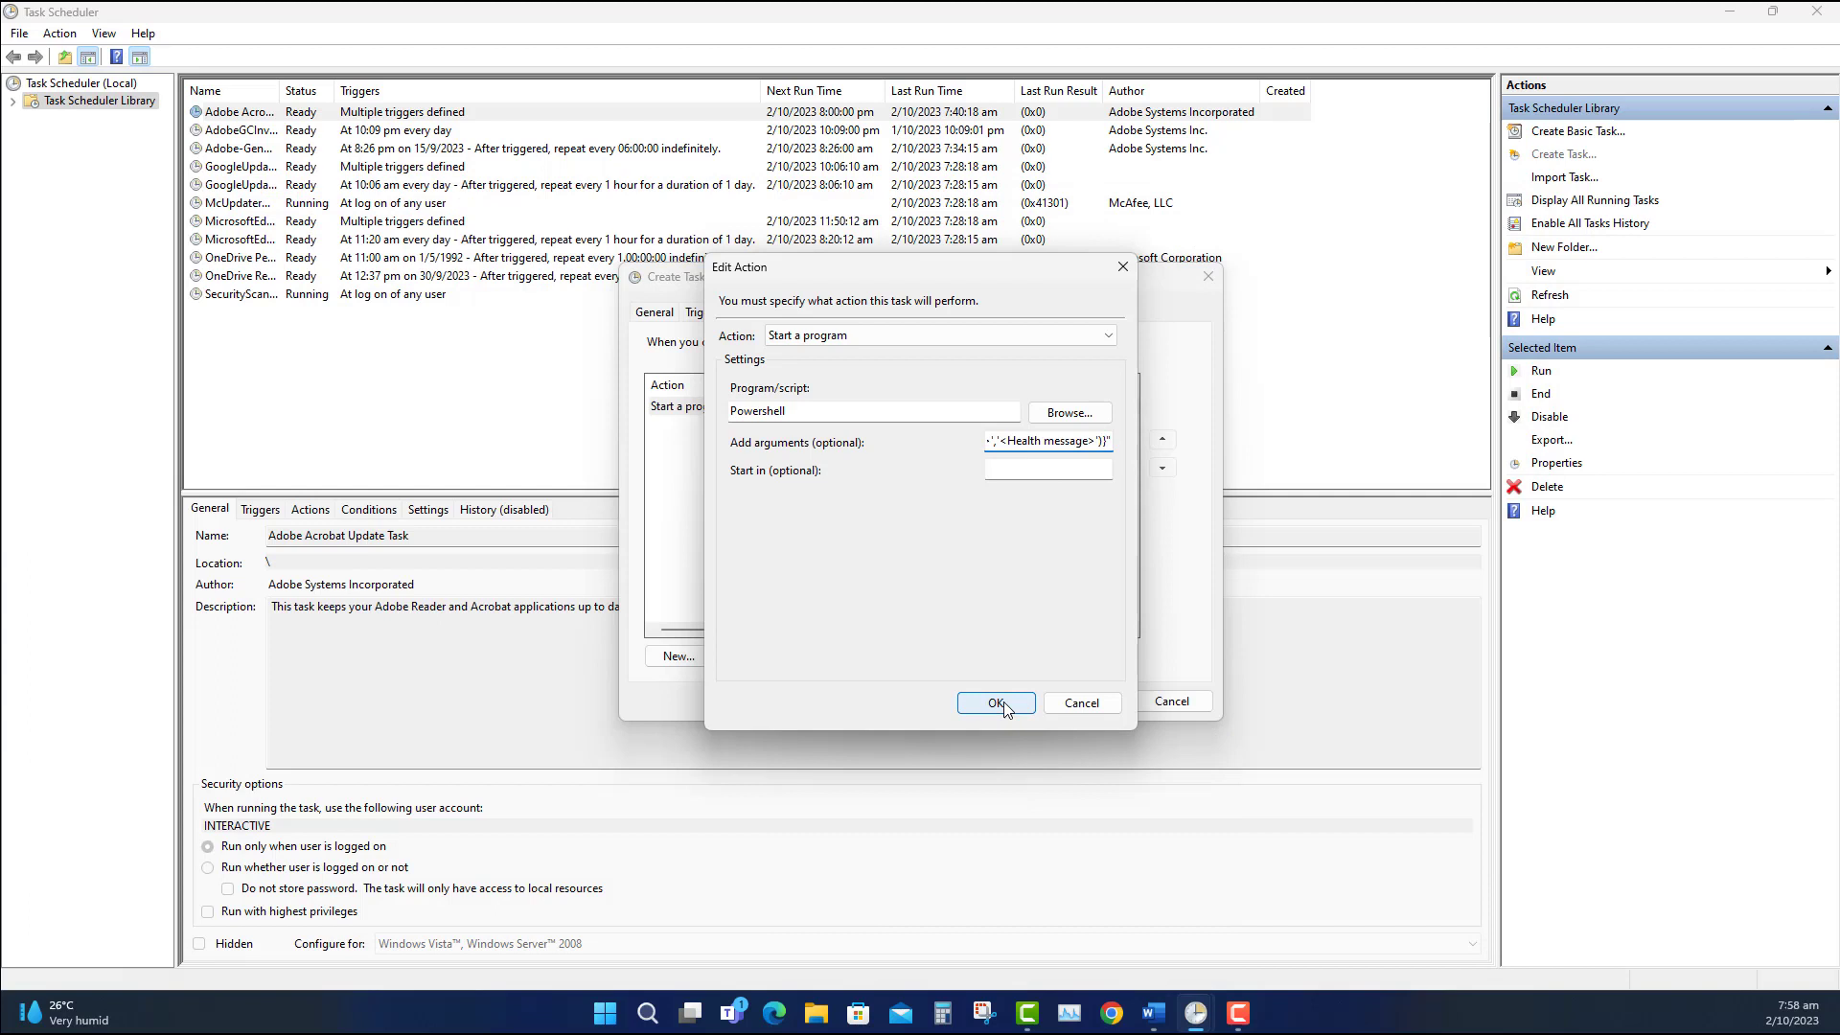
{"action": "left_click", "coordinate": [997, 703]}
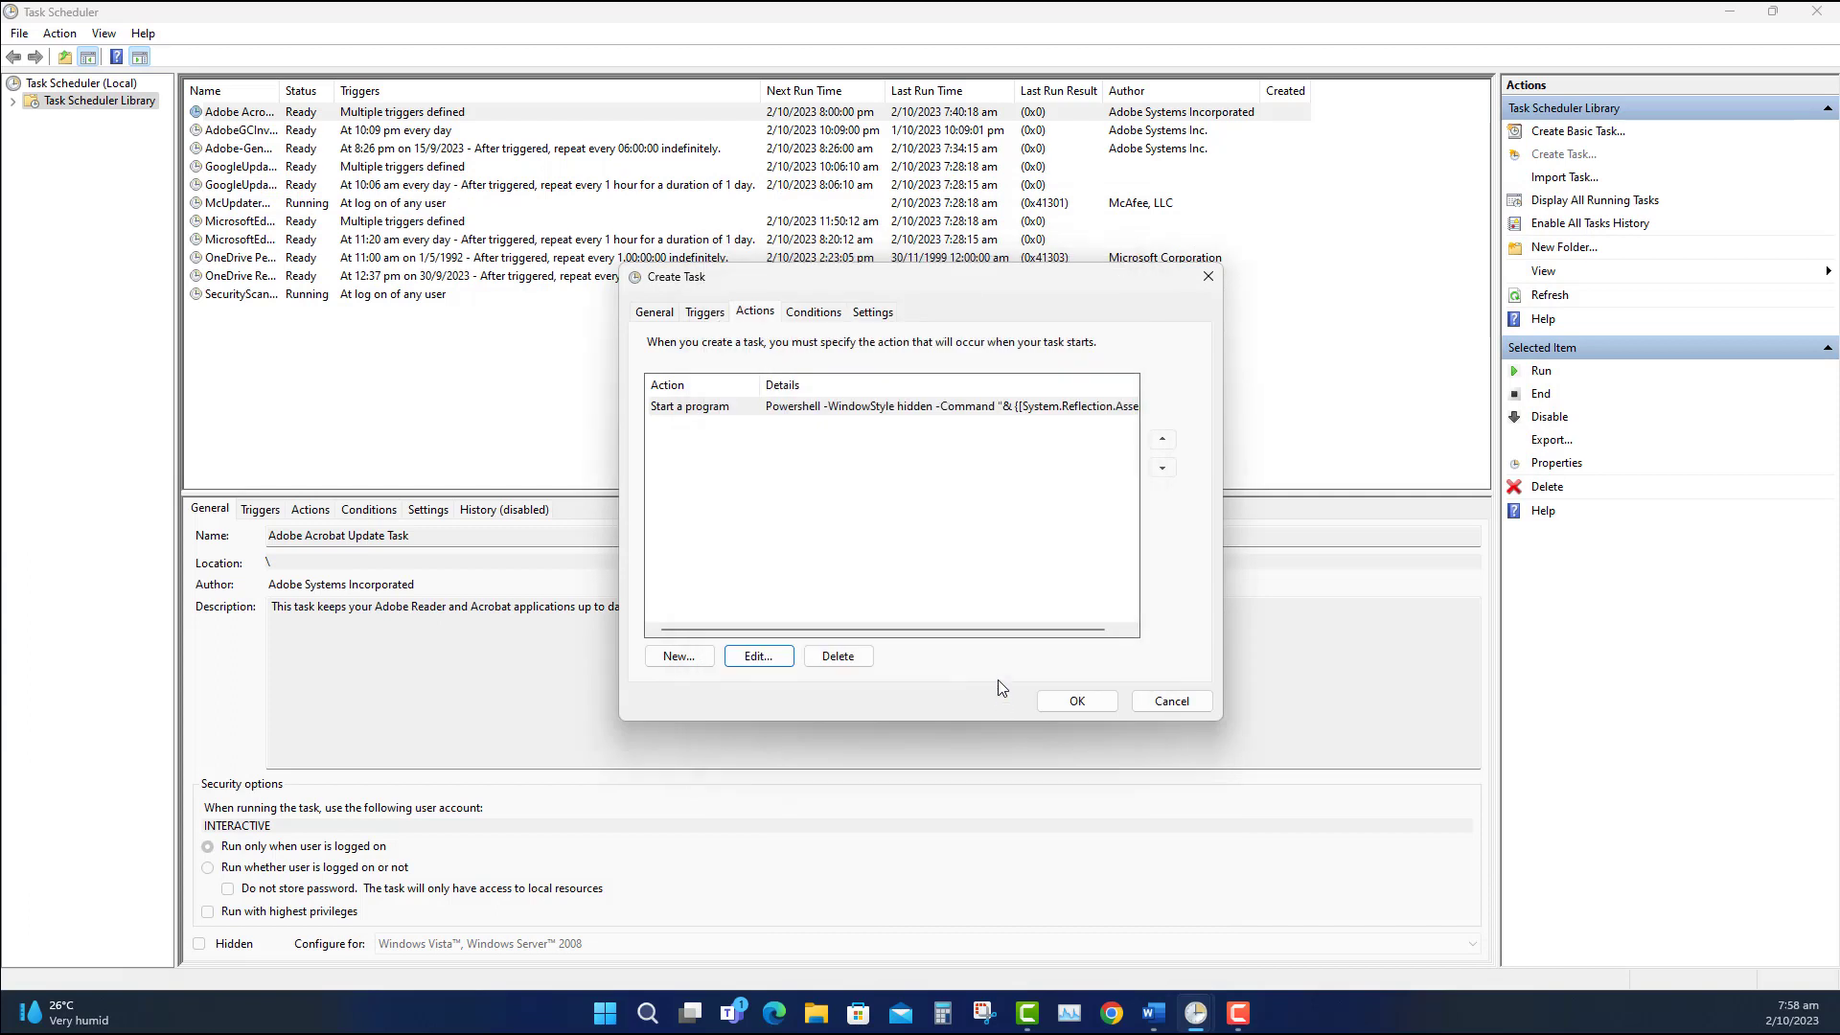
Check the Conditions and Settings tabs, then save the Message 1 task.
{"action": "left_click", "coordinate": [813, 313]}
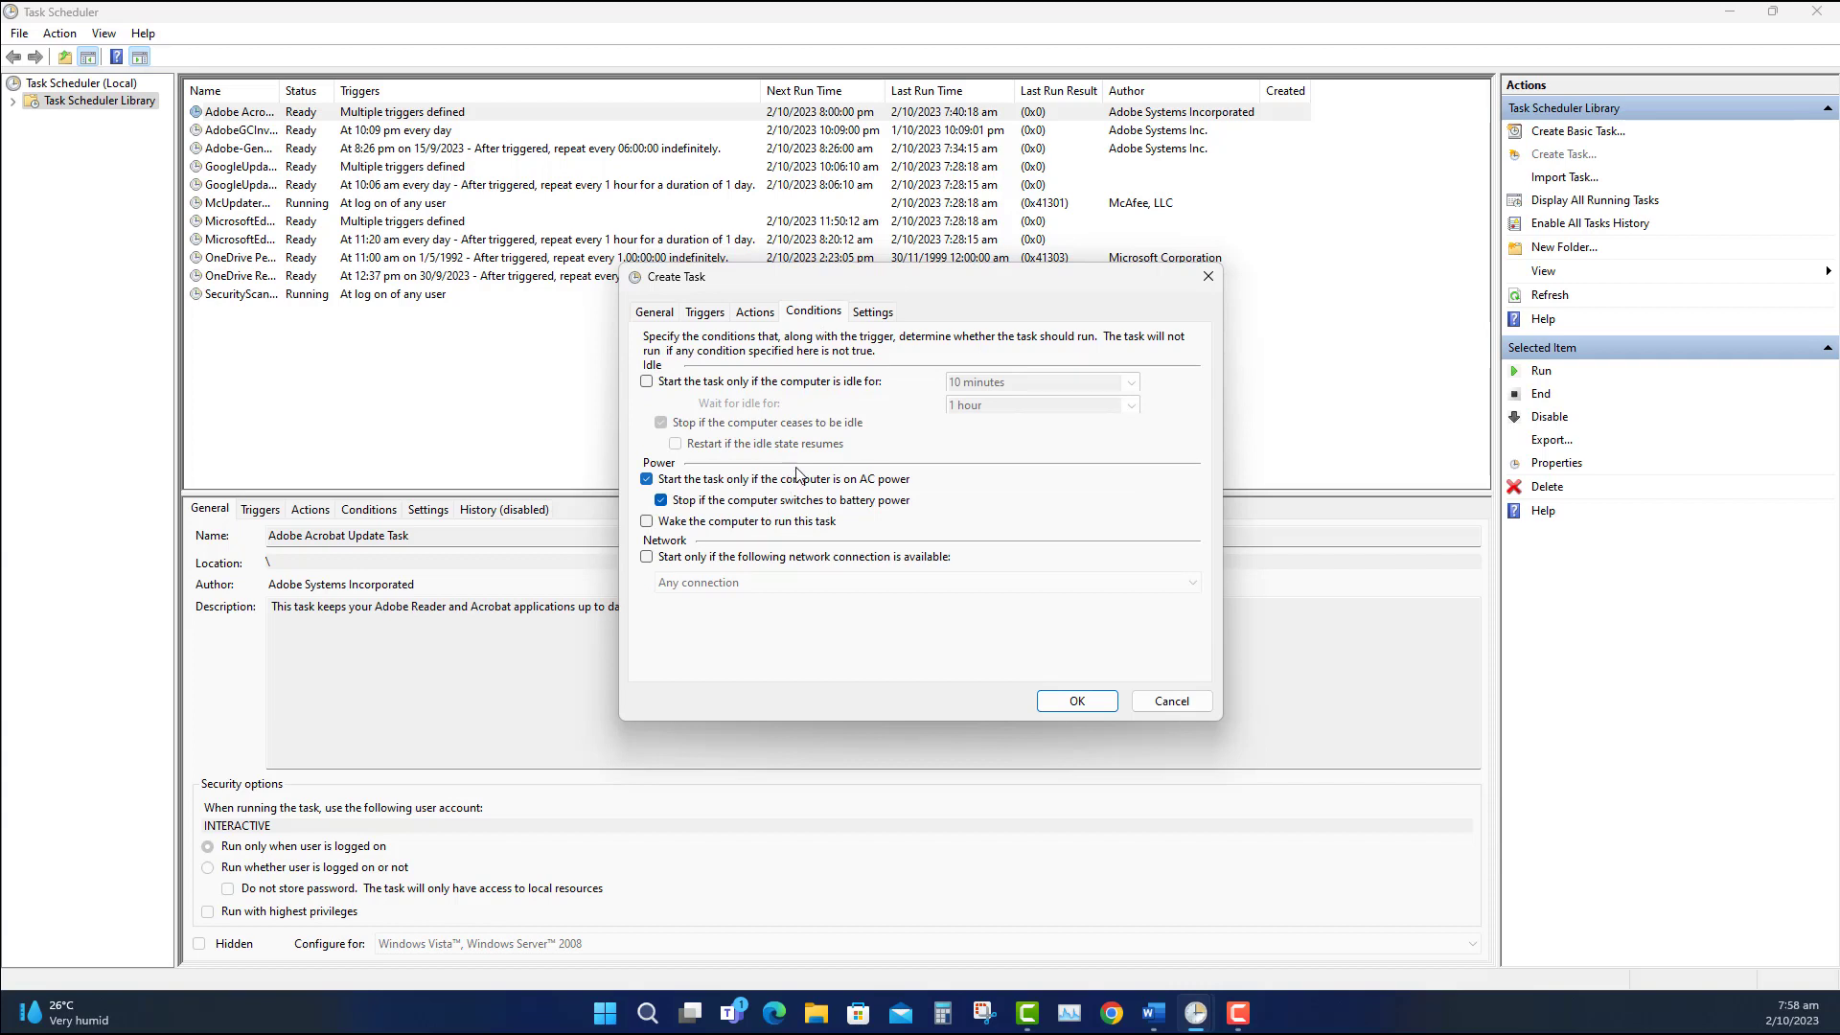
{"action": "left_click", "coordinate": [875, 313]}
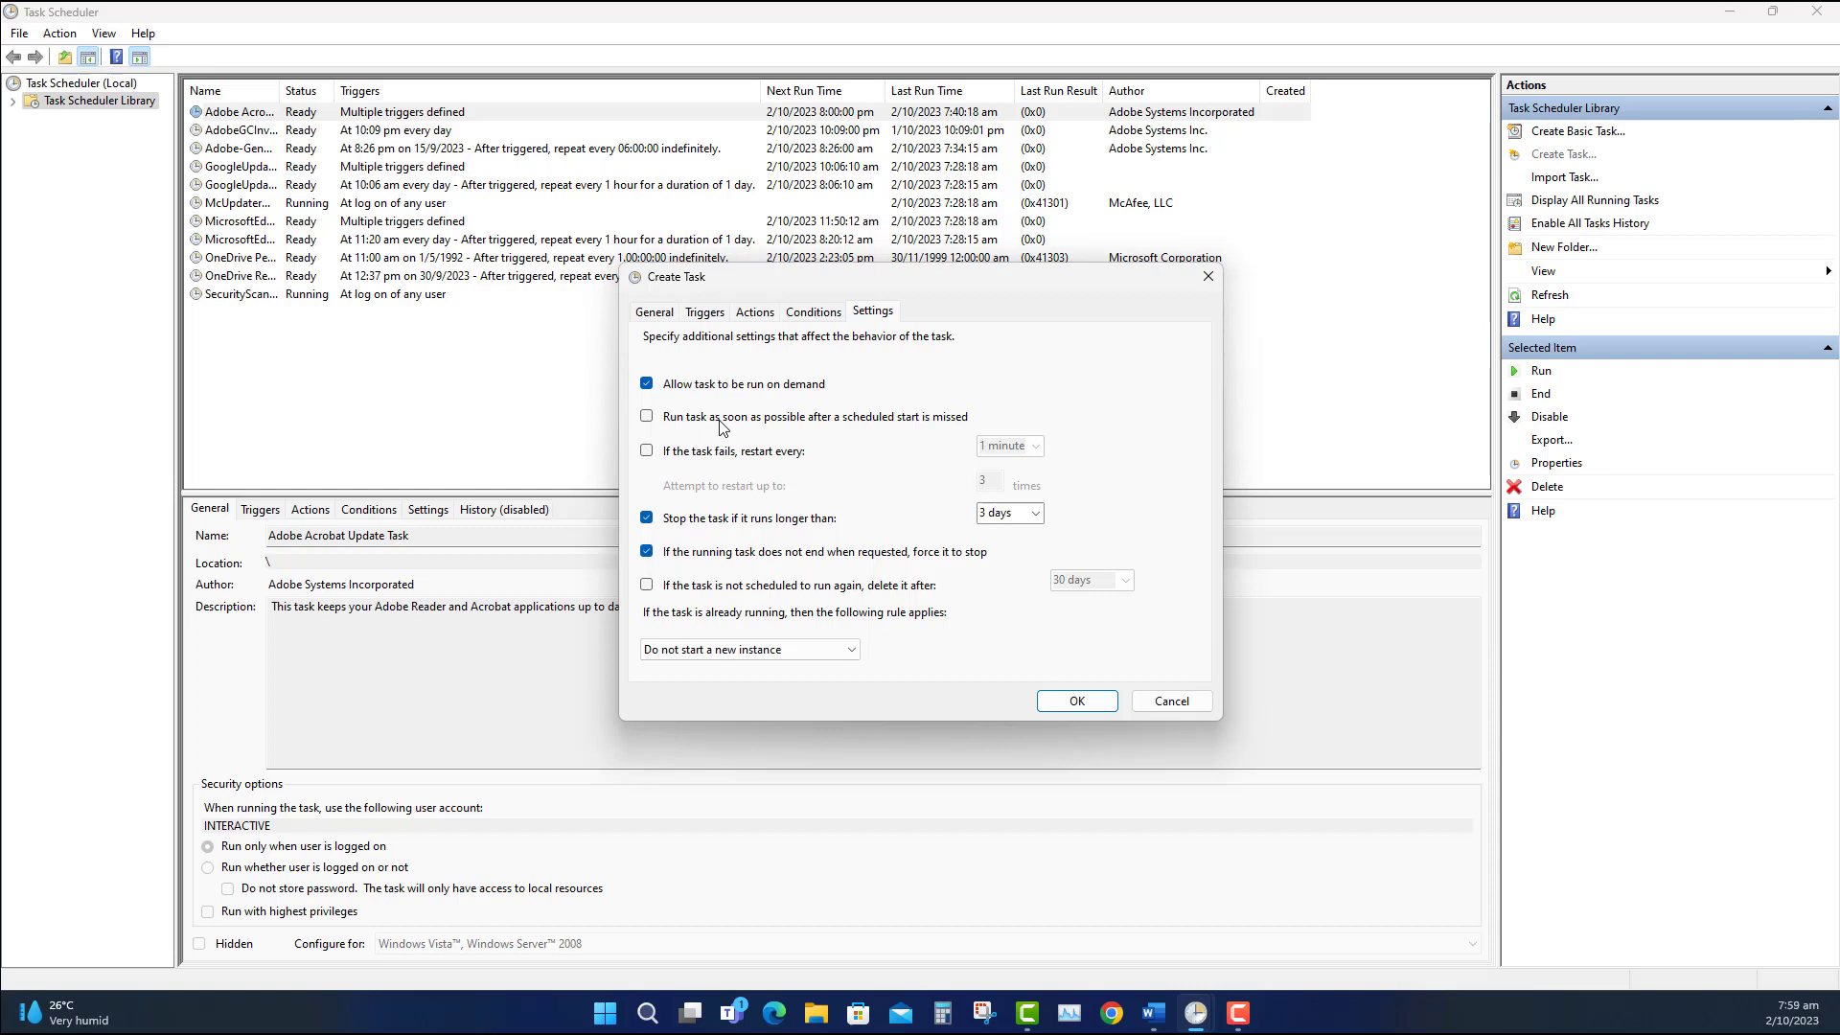
{"action": "left_click", "coordinate": [1076, 703]}
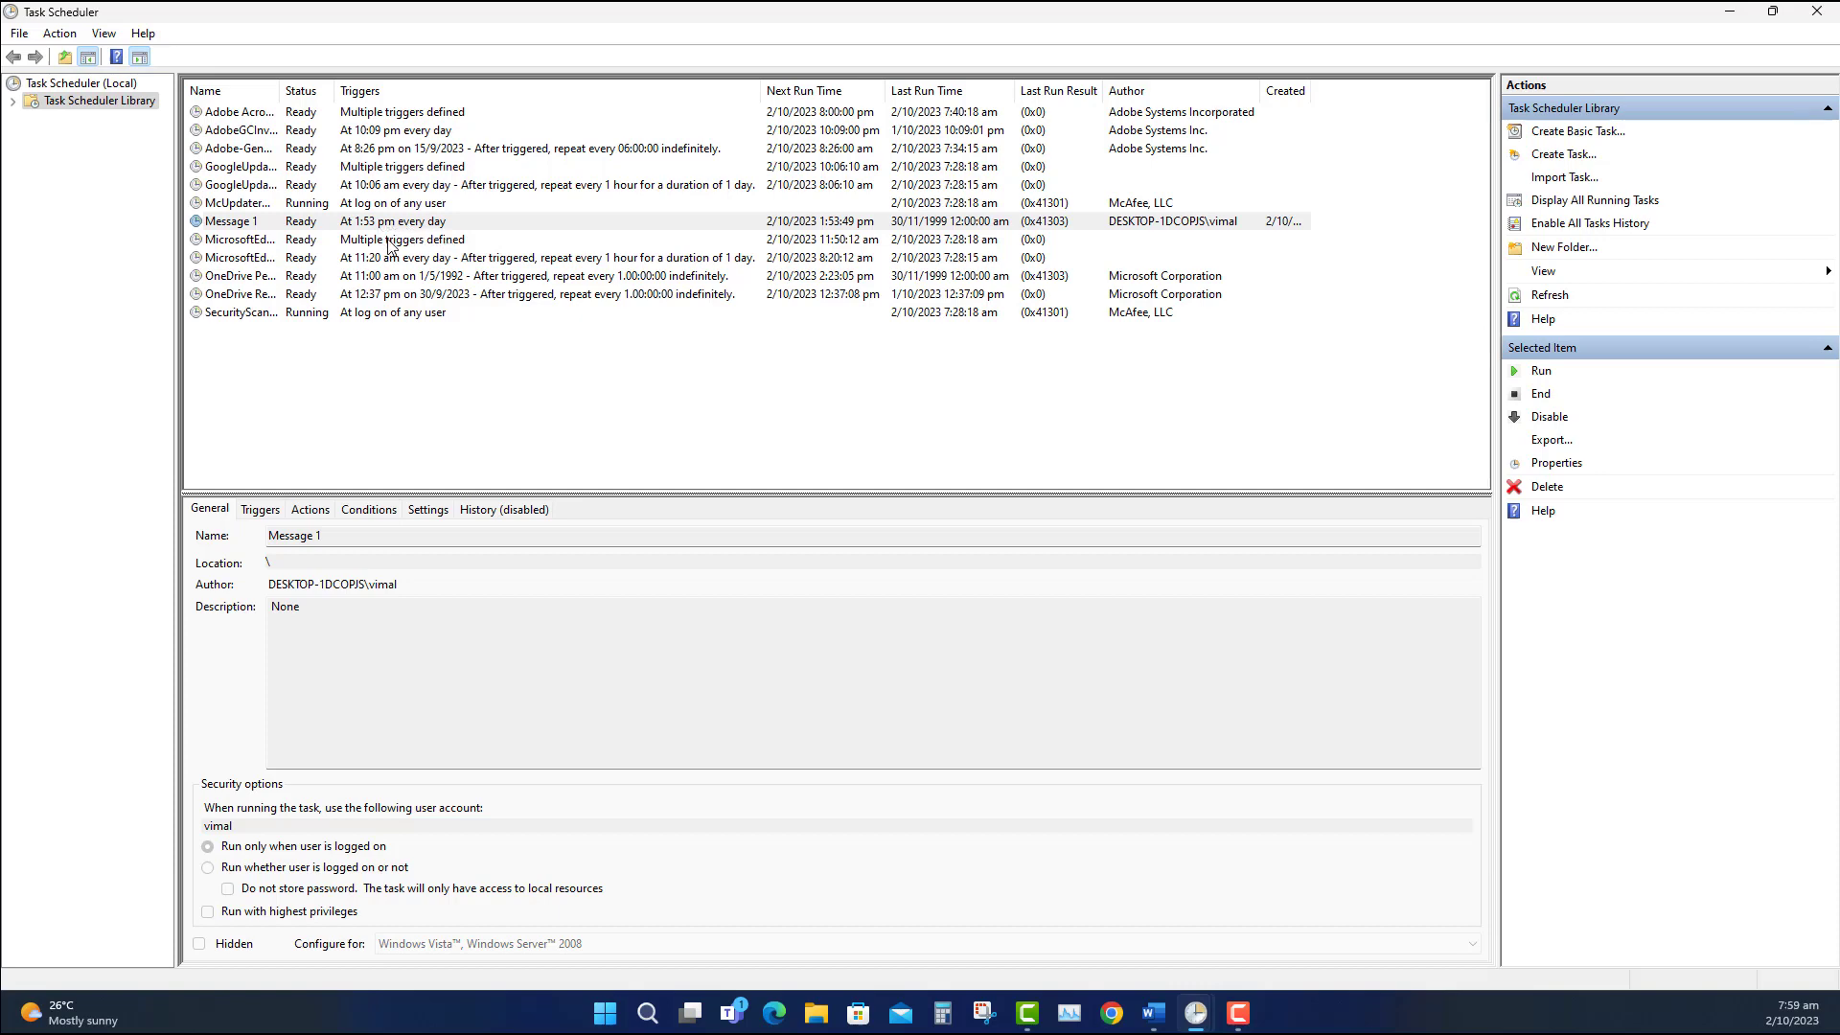
Run Message 1 from its right-click menu and dismiss the 'Get up and Walk' message.
{"action": "left_click", "coordinate": [391, 240]}
{"action": "right_click", "coordinate": [403, 223]}
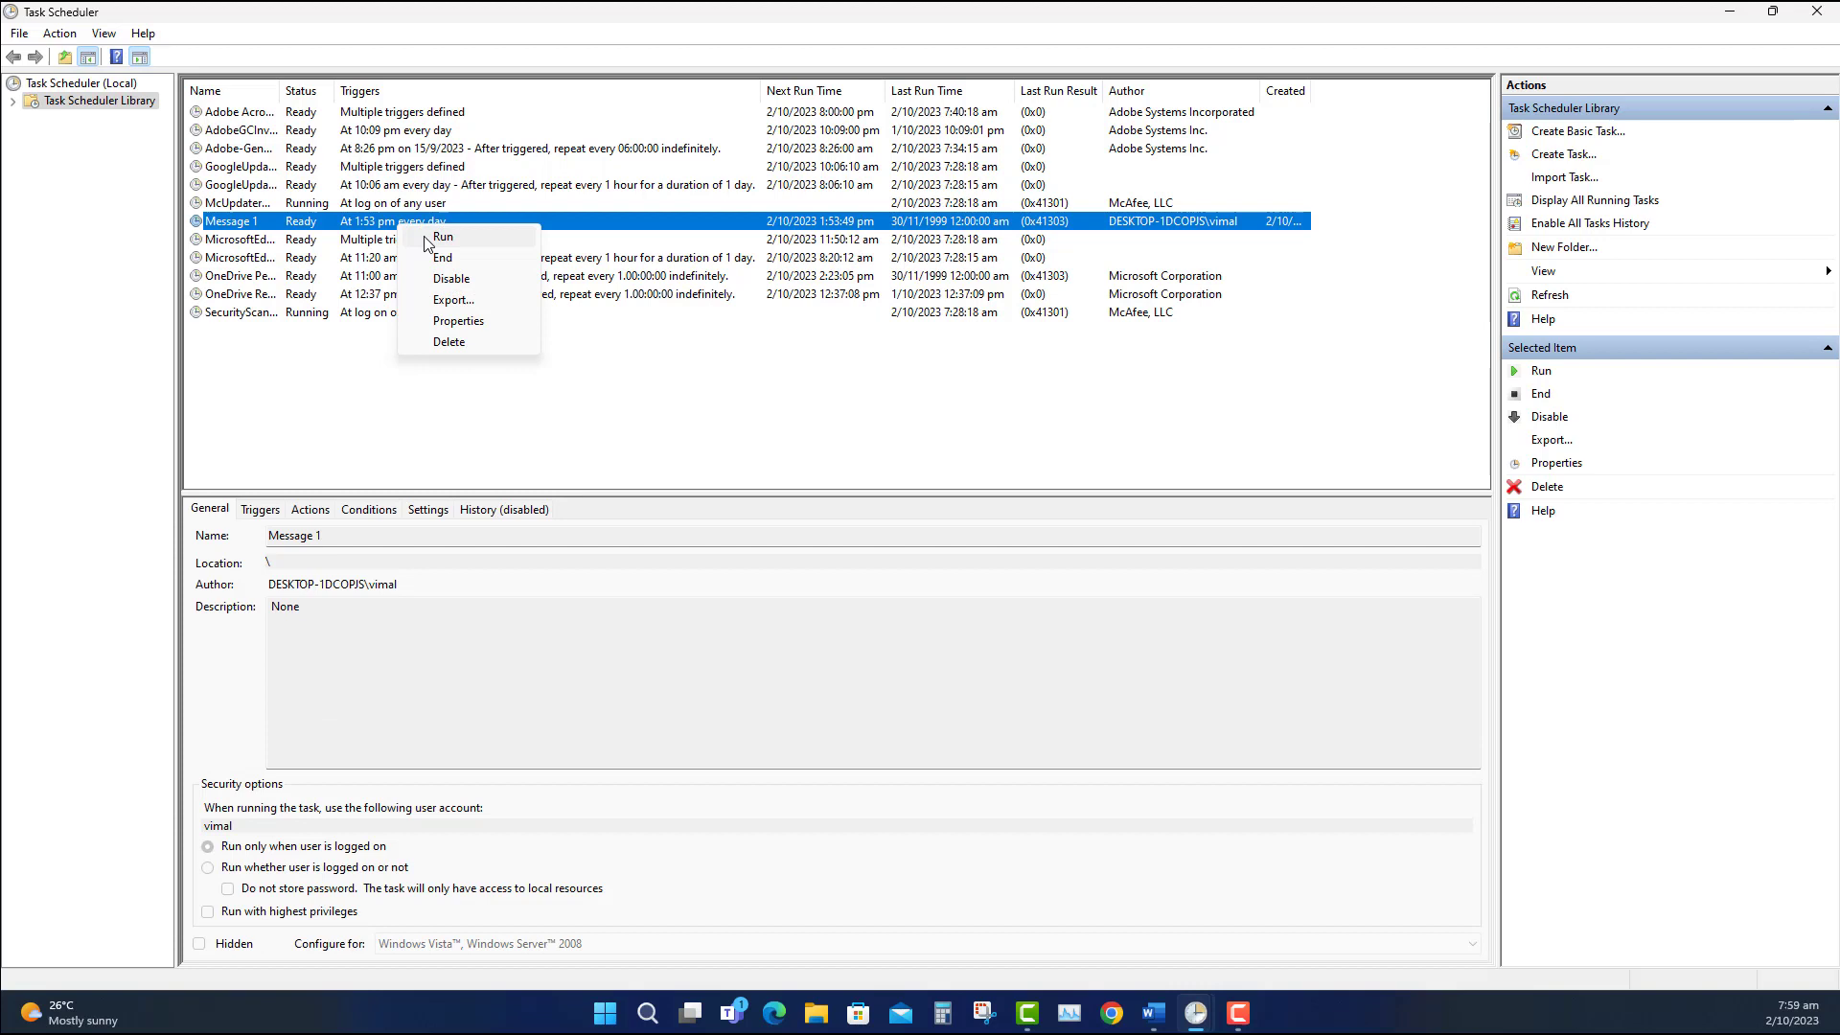
{"action": "left_click", "coordinate": [442, 237]}
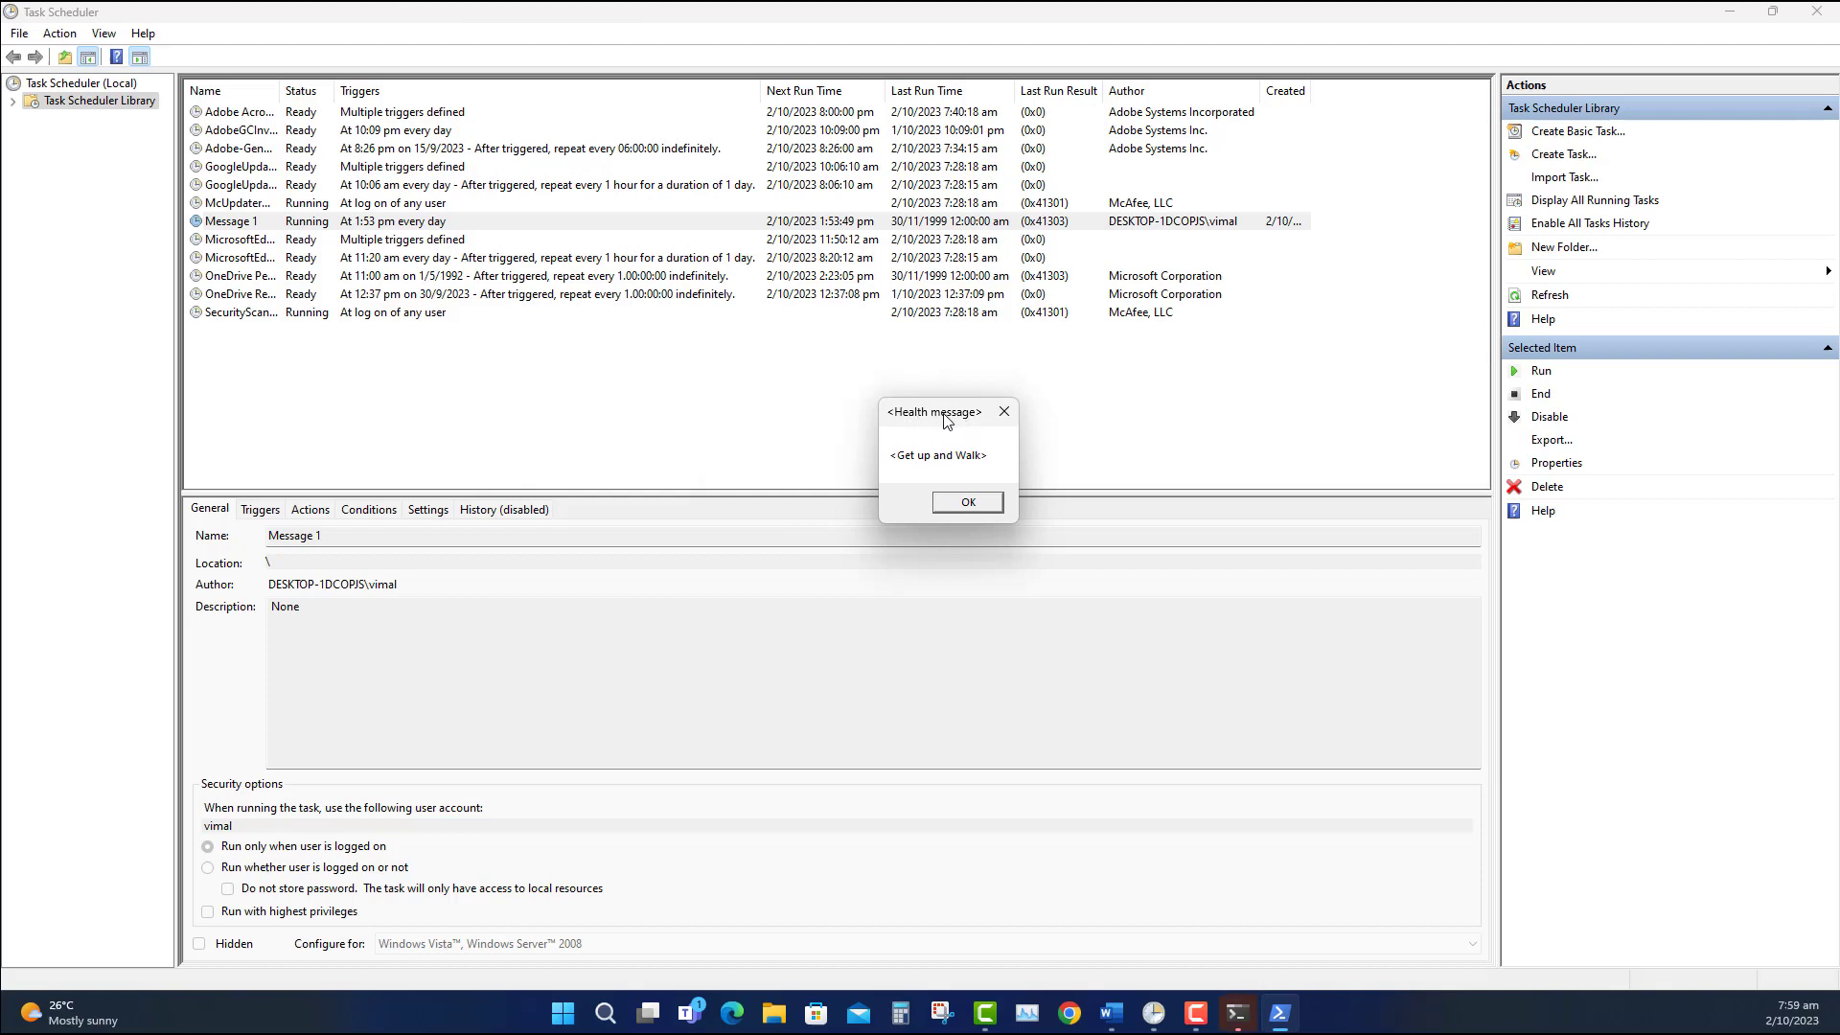
{"action": "left_click", "coordinate": [979, 509]}
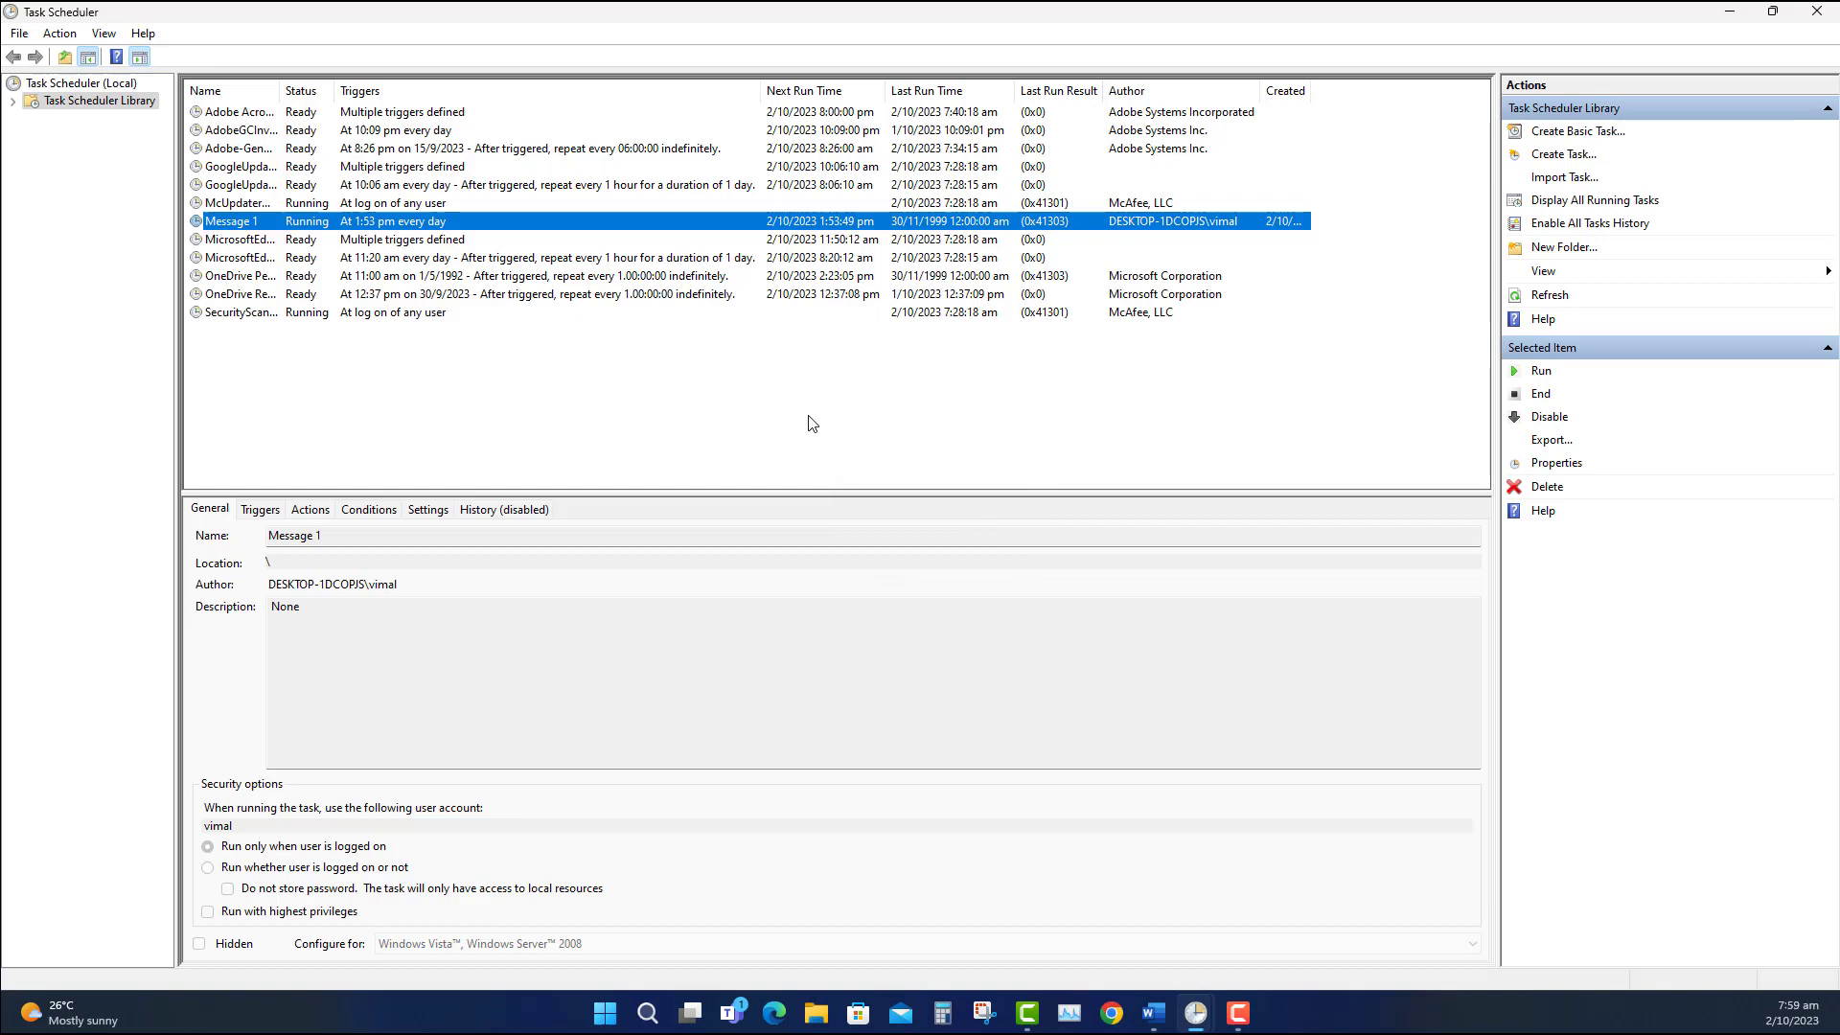
Run Message 1 again from the Actions pane and close the health message box.
{"action": "left_click", "coordinate": [447, 240]}
{"action": "left_click", "coordinate": [436, 224]}
{"action": "left_click", "coordinate": [1541, 372]}
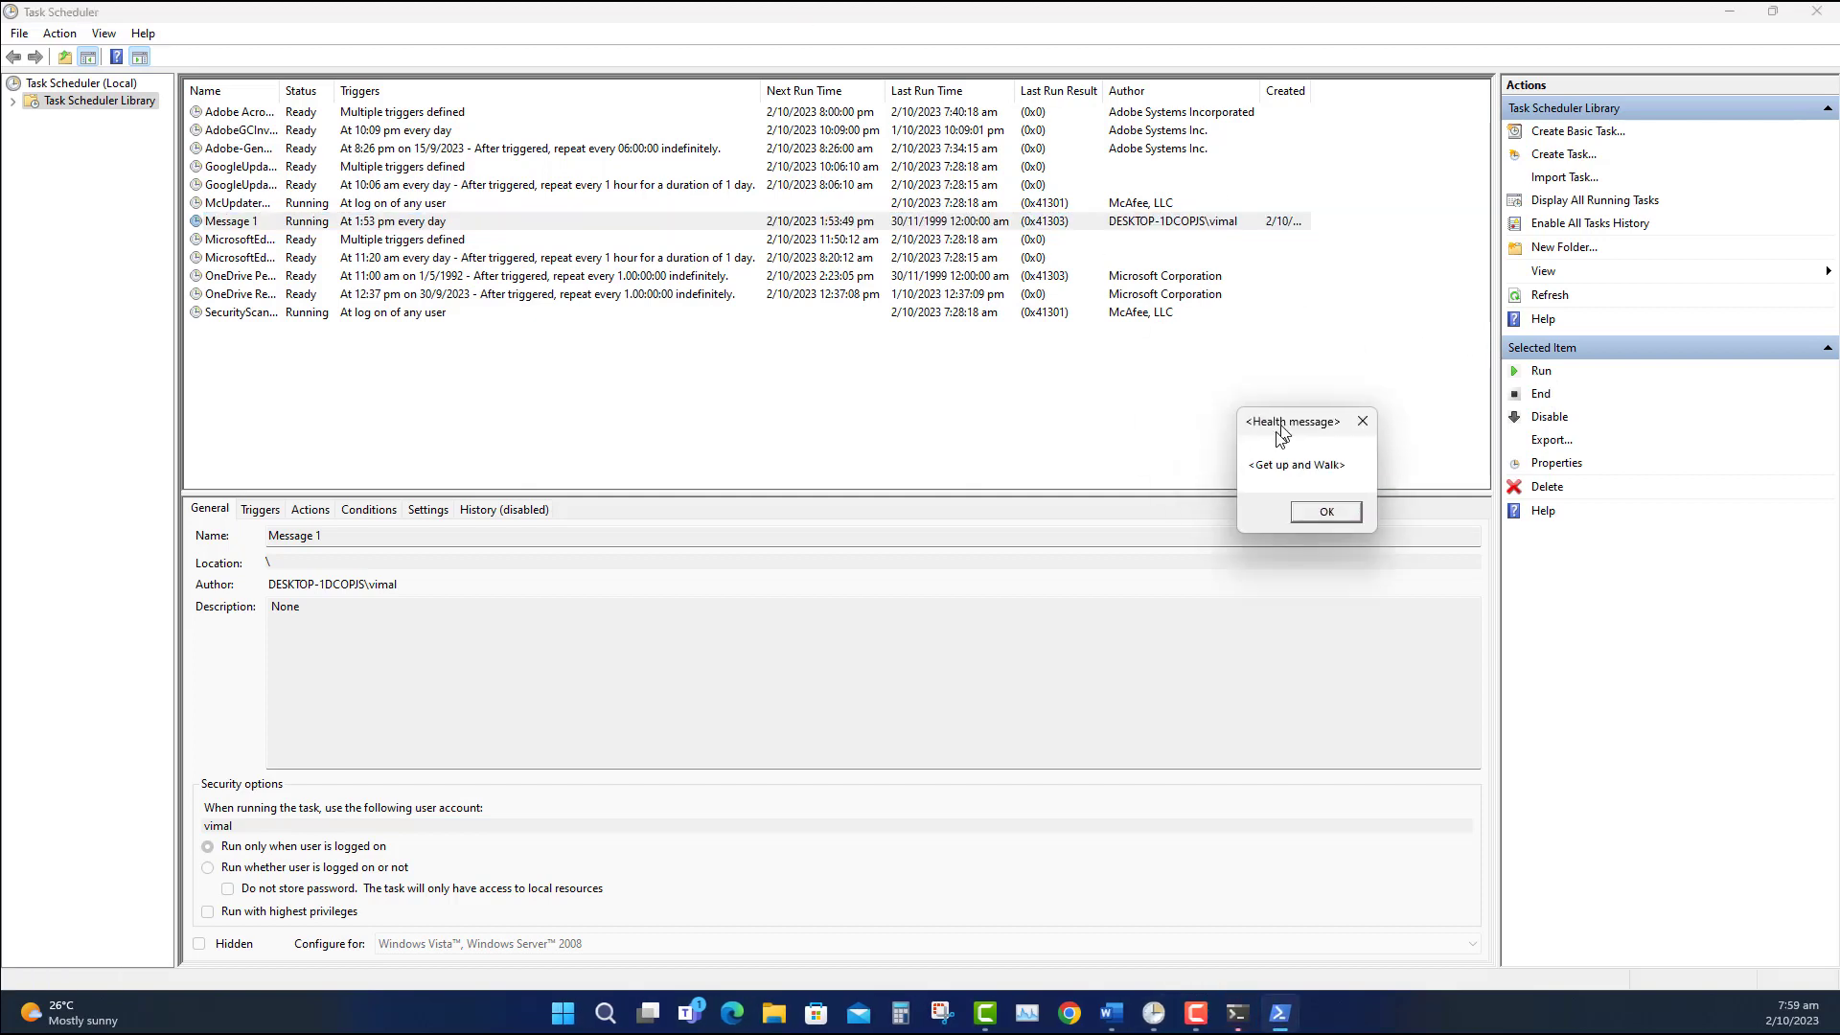
{"action": "left_click_drag", "start_coordinate": [1282, 425], "coordinate": [1110, 426]}
{"action": "left_click", "coordinate": [1147, 518]}
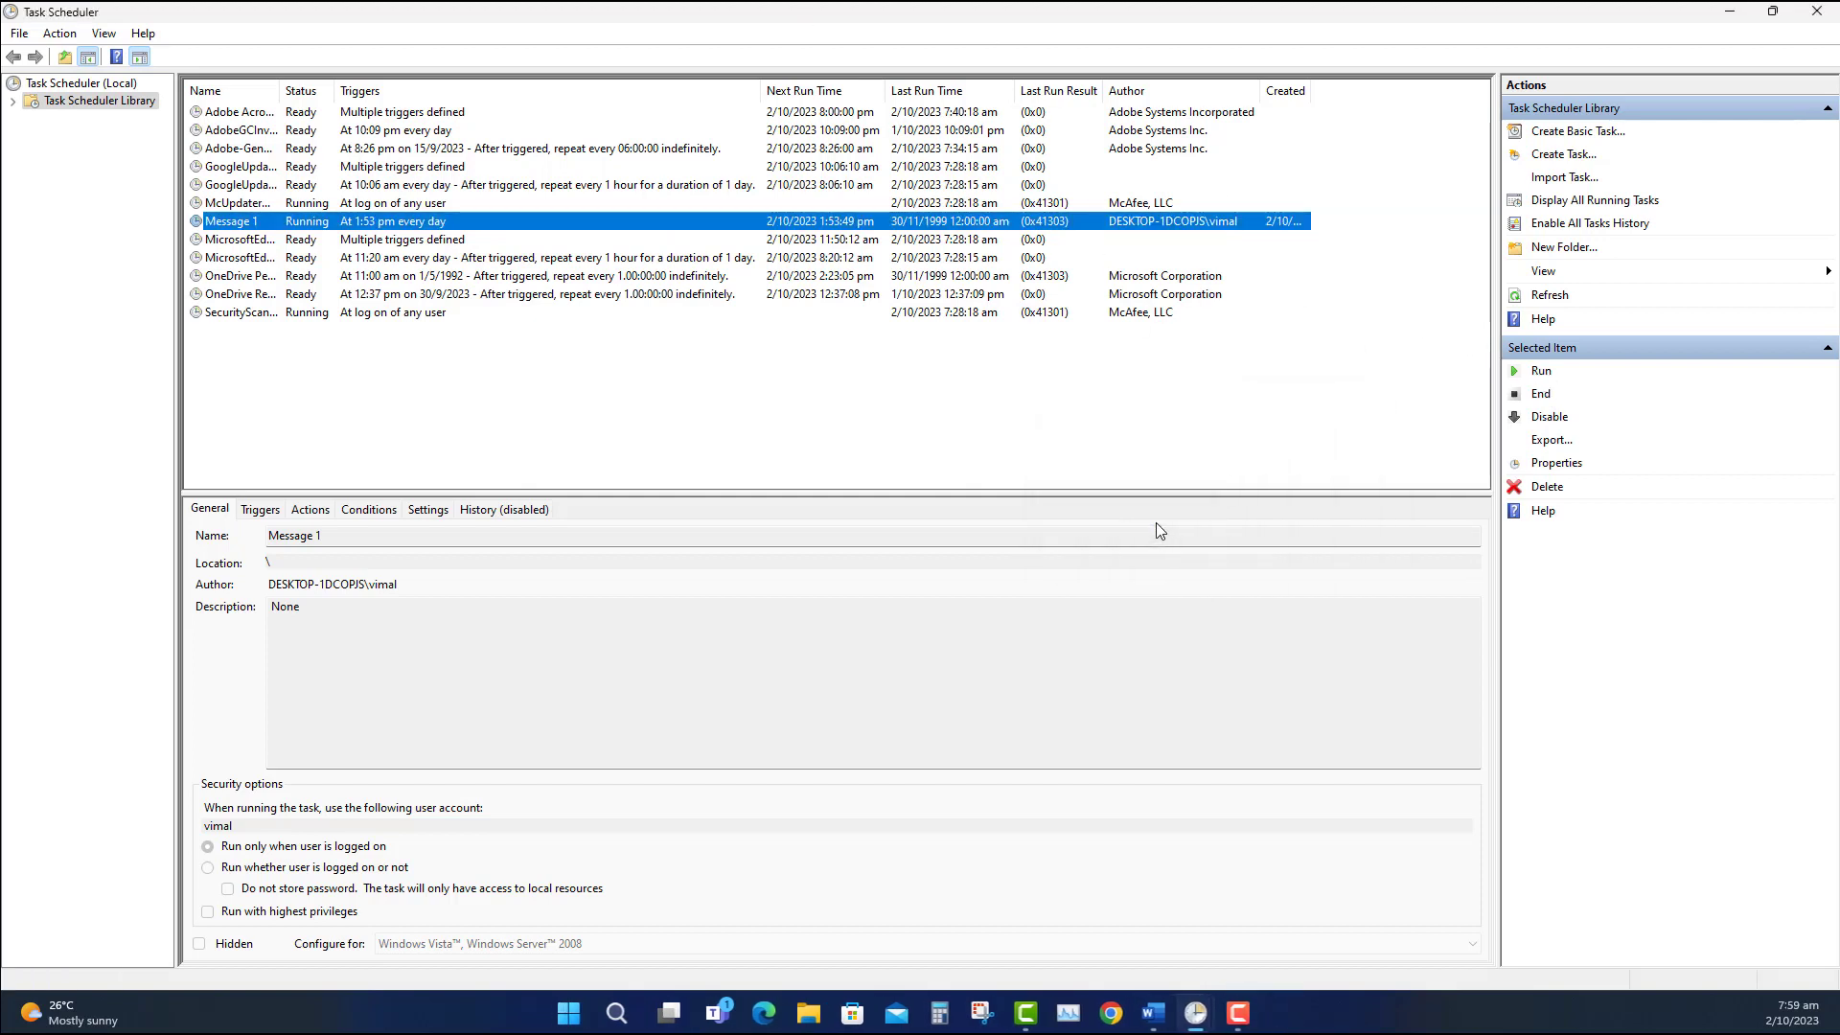